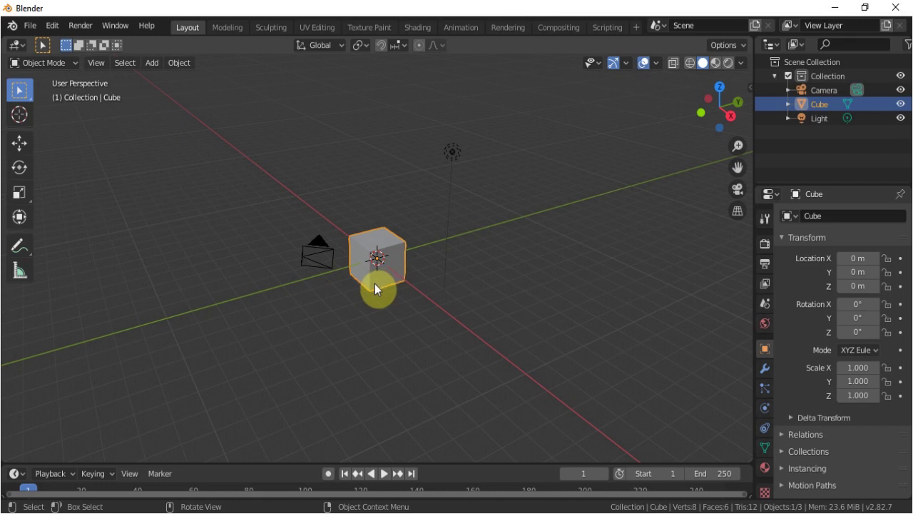
Zoom the viewport in on the default scene.
scroll(405, 251, up, 2)
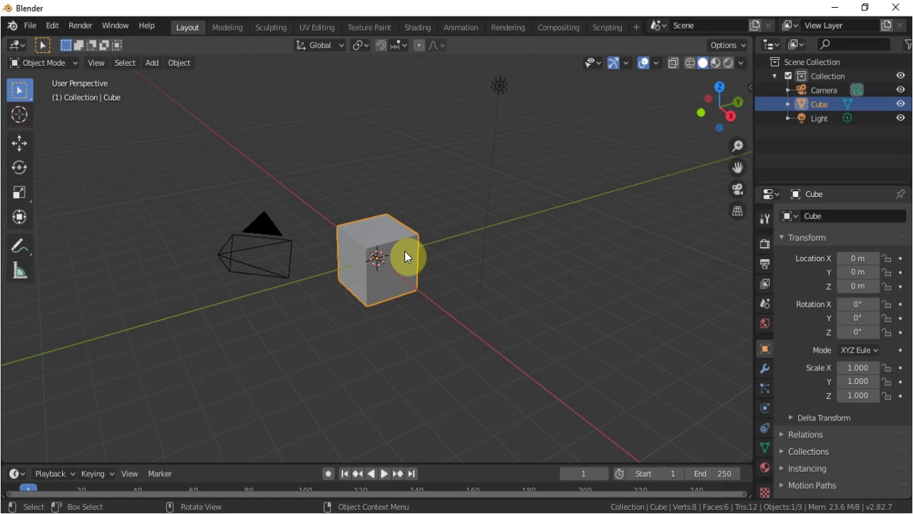
Delete the default cube and switch to front orthographic view.
key(x)
click(405, 251)
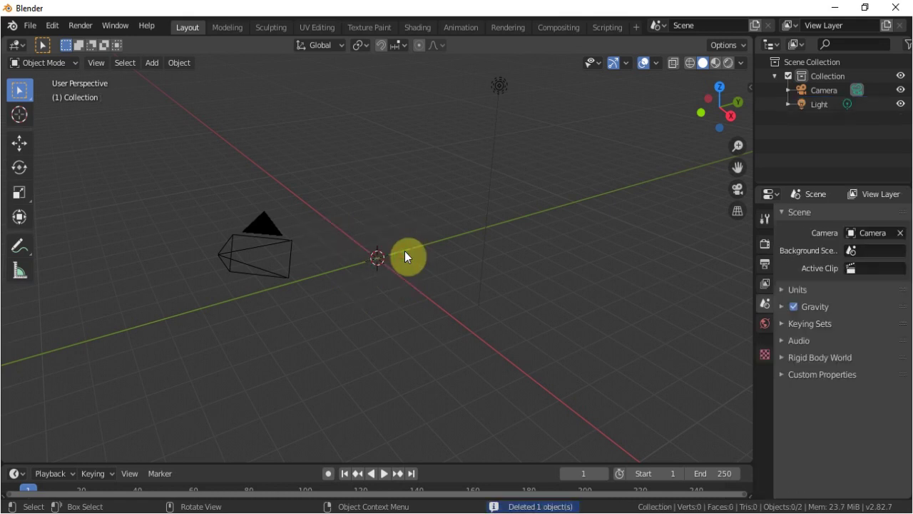
key(KP_5)
key(KP_1)
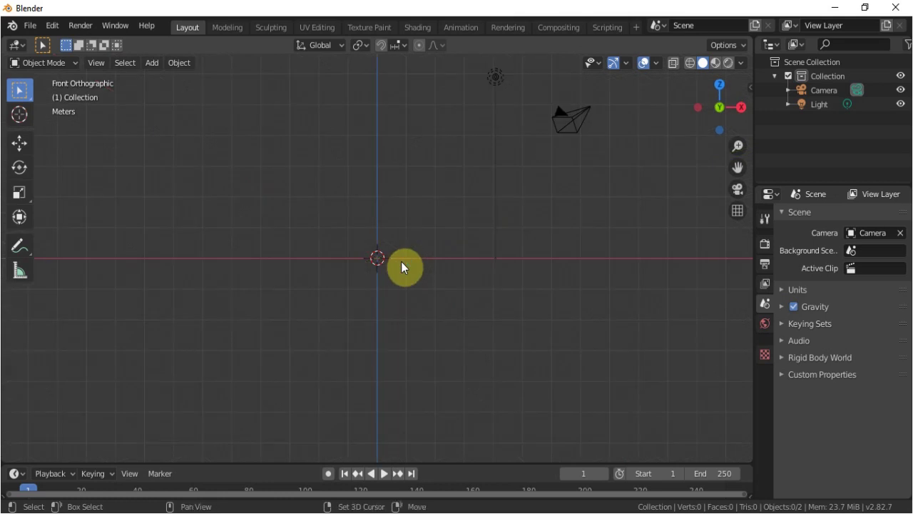
Add a UV sphere with 60 segments and 60 rings, shown in wireframe.
key(shift+a)
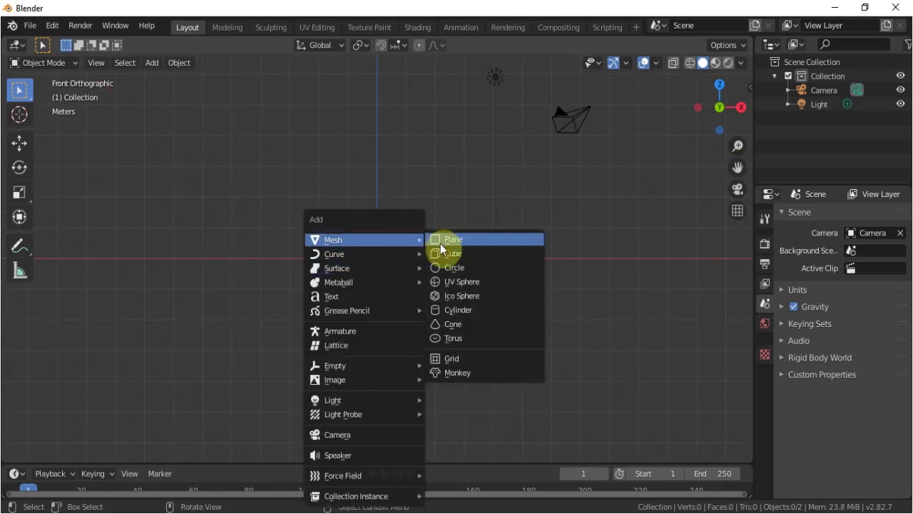
click(466, 280)
click(50, 451)
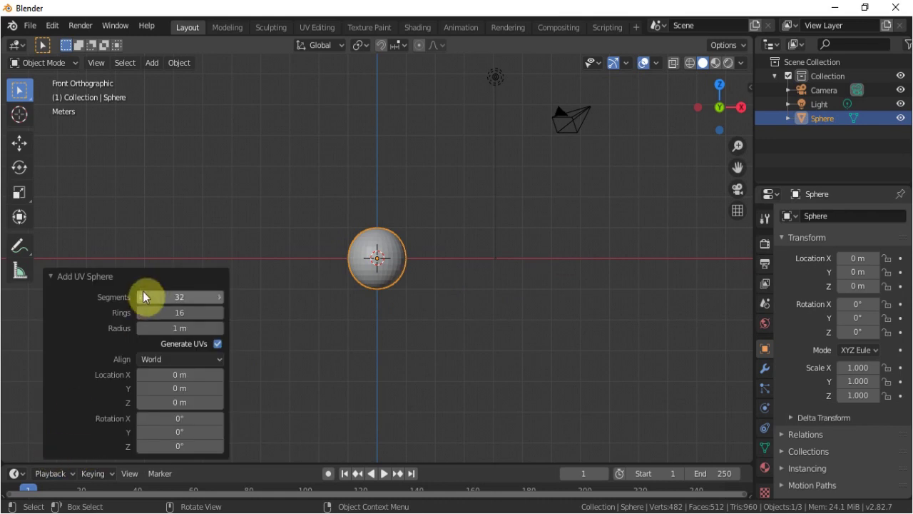
click(189, 311)
text(60)
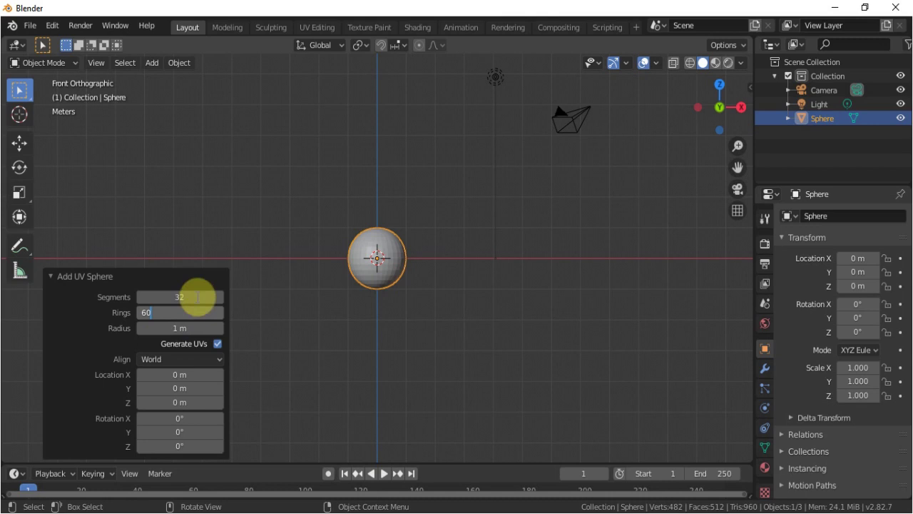
click(195, 297)
text(60)
click(55, 276)
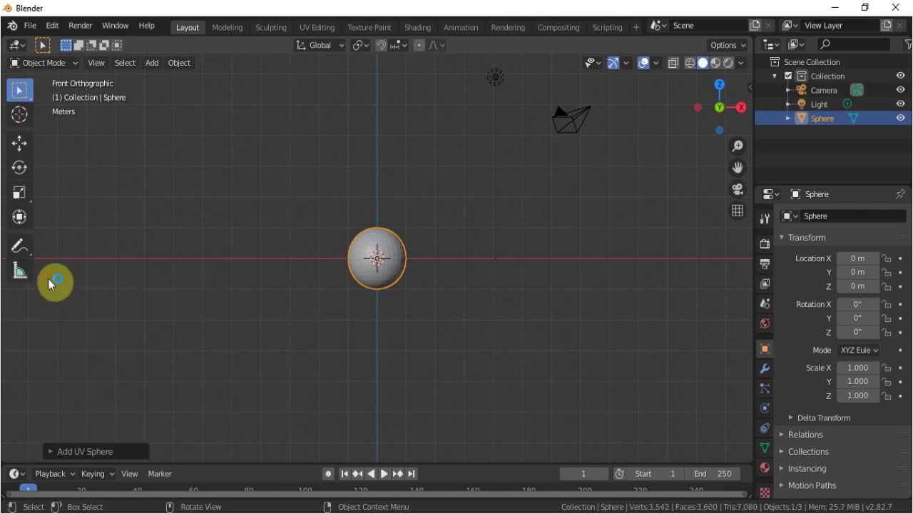
scroll(486, 242, up, 5)
key(z)
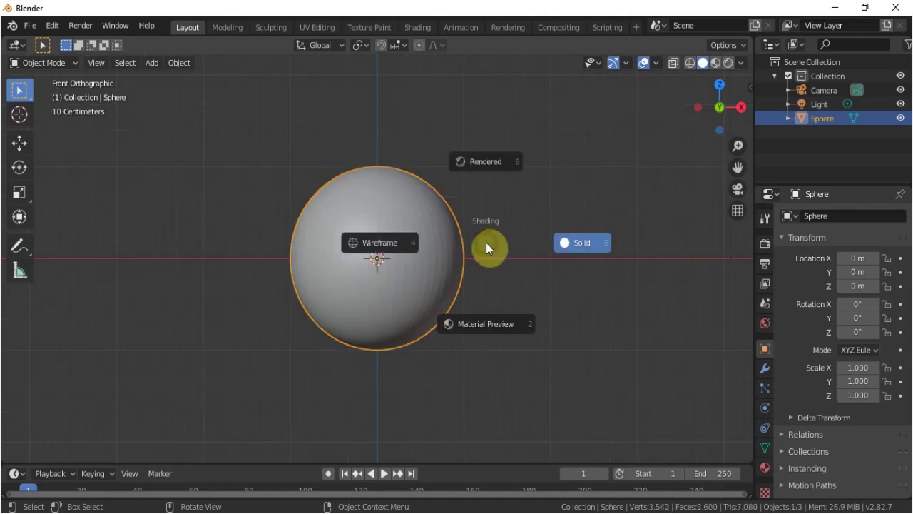
click(371, 251)
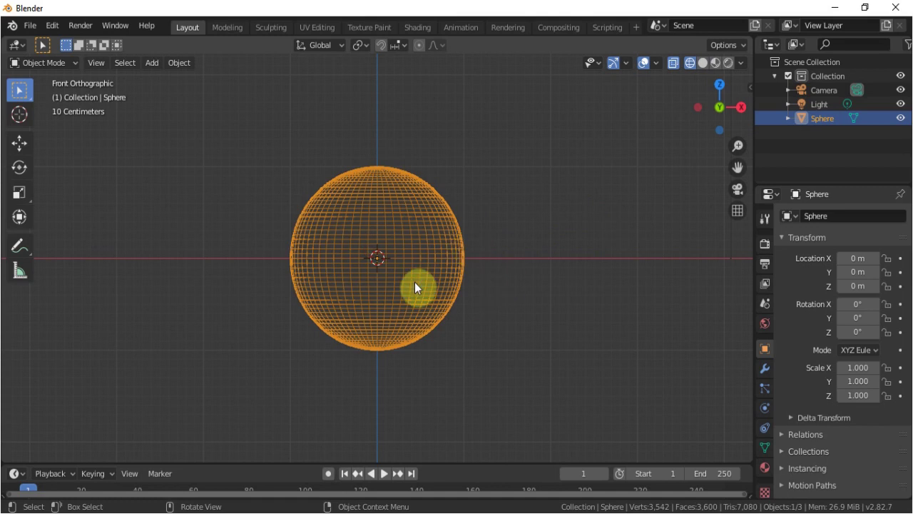
In Edit Mode, box-select the sphere's right-half faces and delete those vertices.
key(Tab)
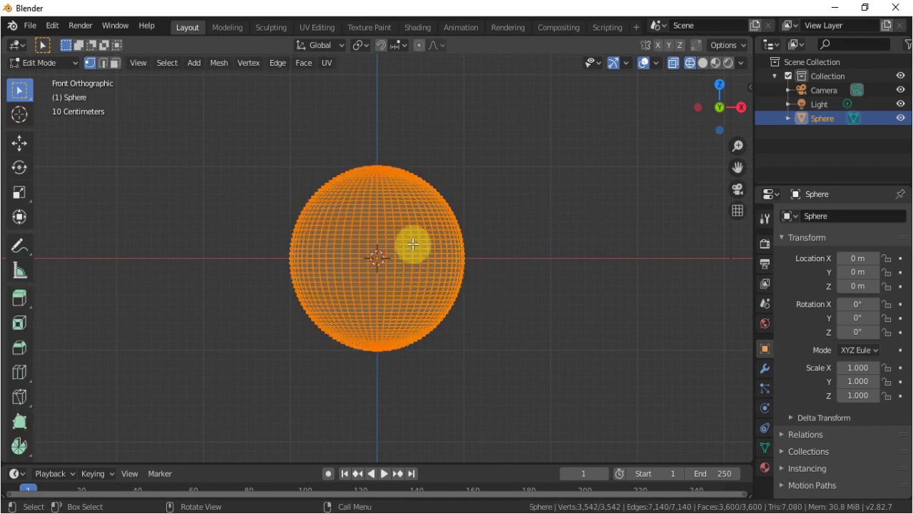
click(115, 64)
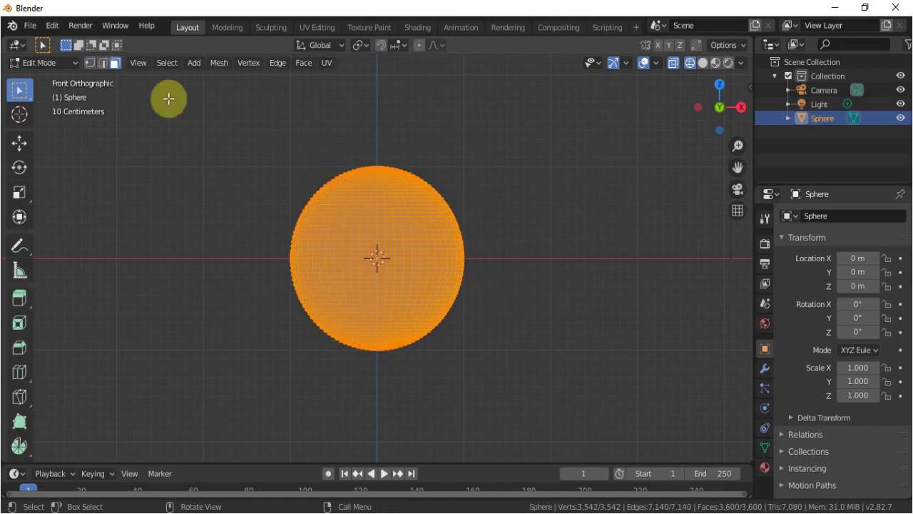
click(421, 219)
scroll(557, 205, up, 1)
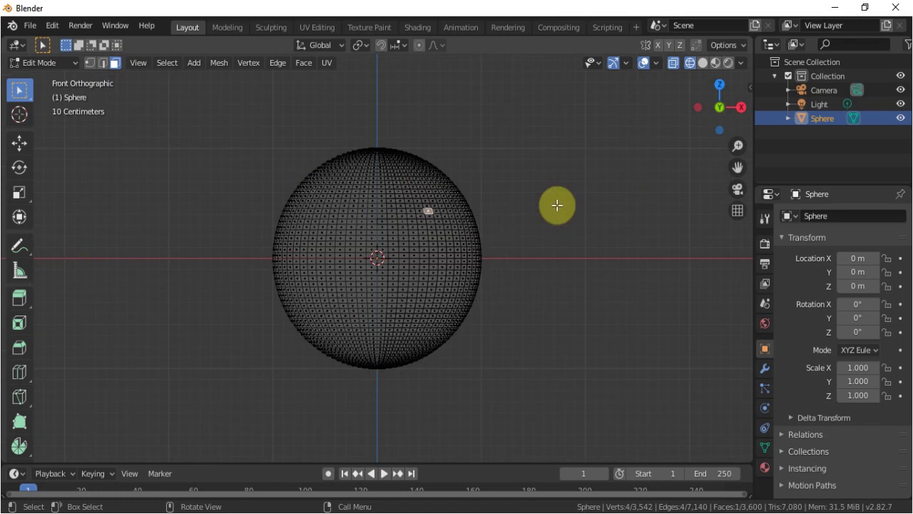
key(b)
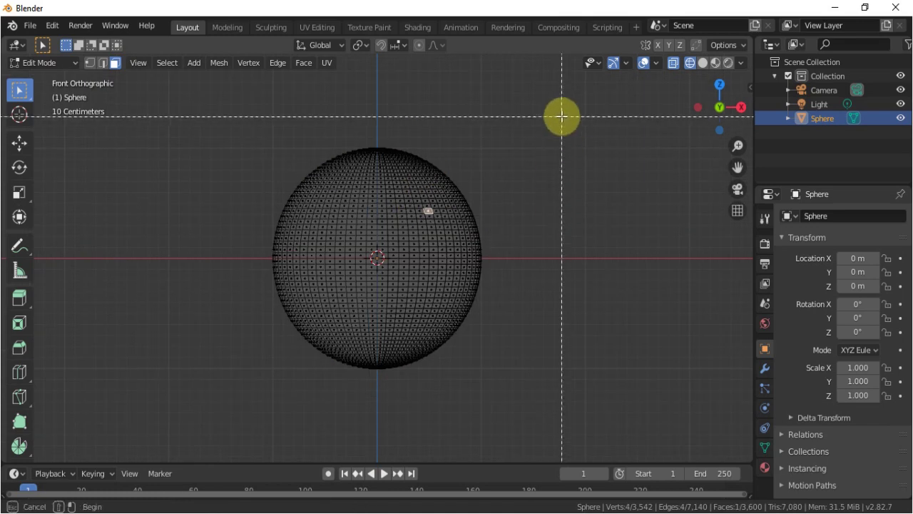
mouse_move(563, 114)
mouse_down()
mouse_move(450, 329)
mouse_move(373, 393)
mouse_move(377, 406)
mouse_up()
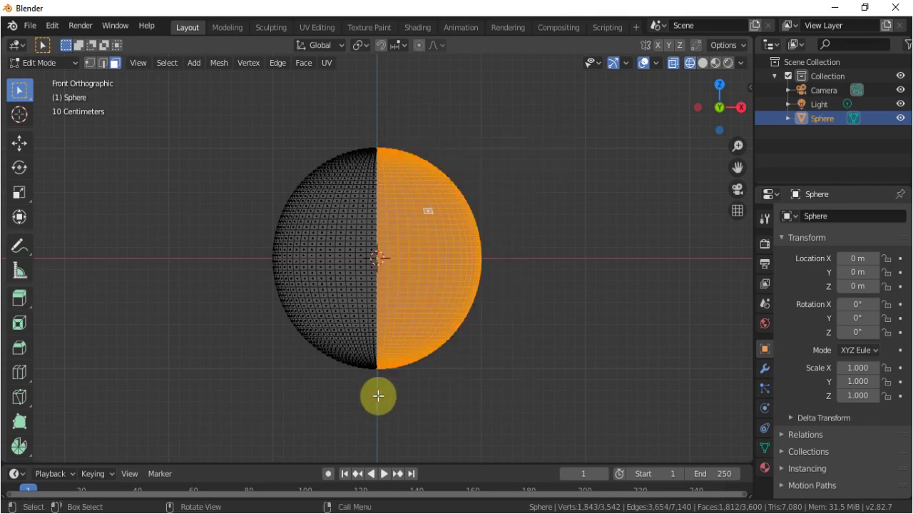
key(x)
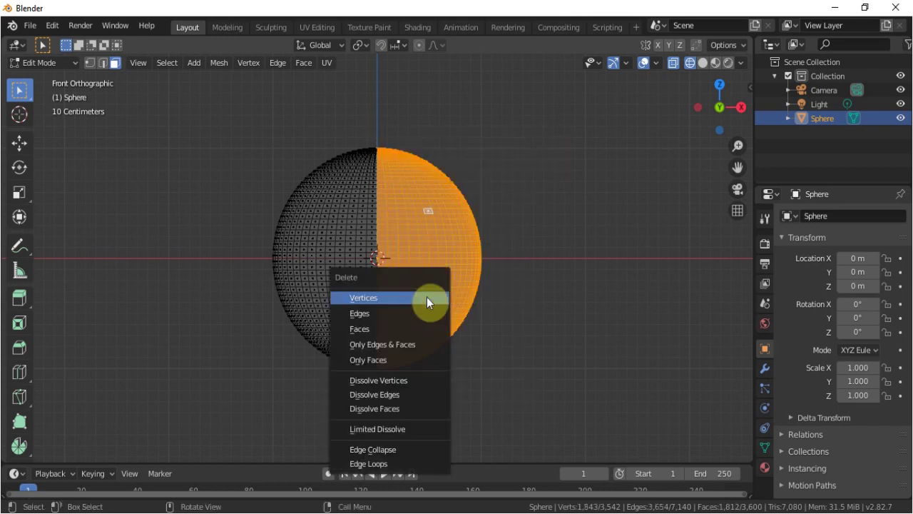
click(404, 328)
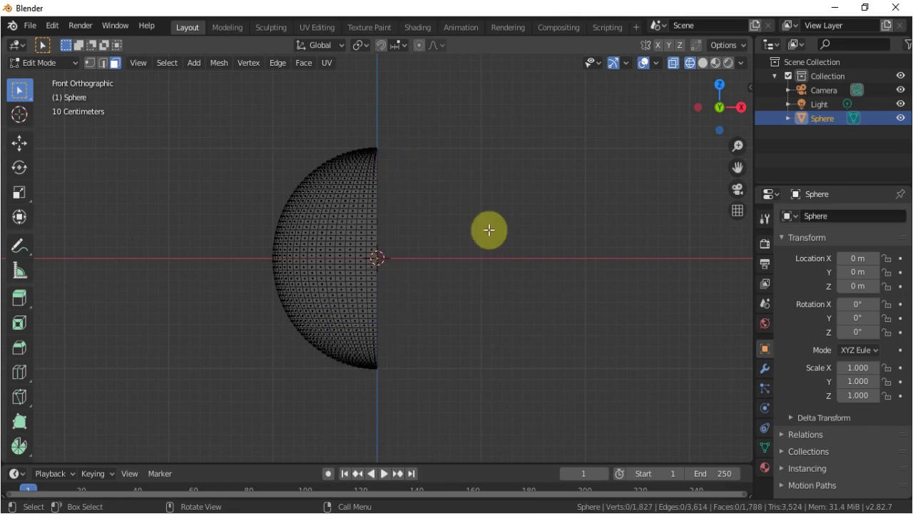
Add a Mirror modifier to the half sphere with clipping enabled.
click(764, 369)
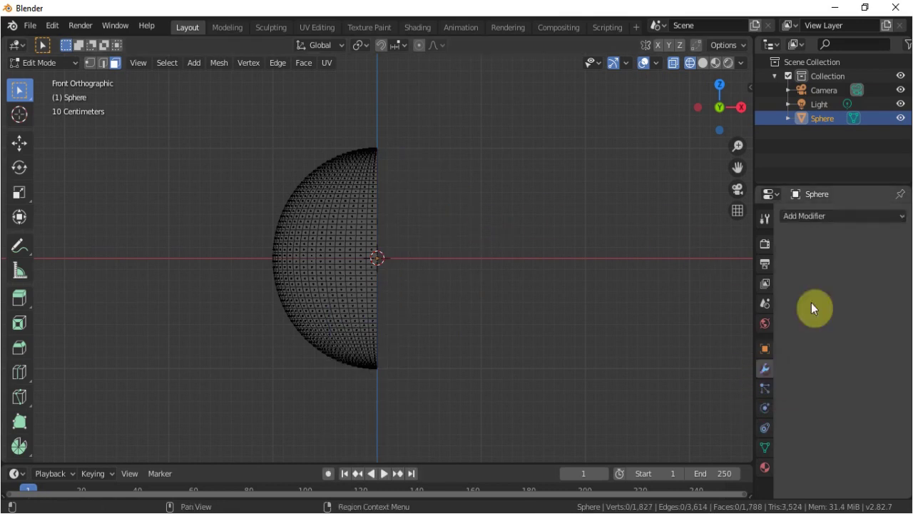
click(874, 216)
click(666, 351)
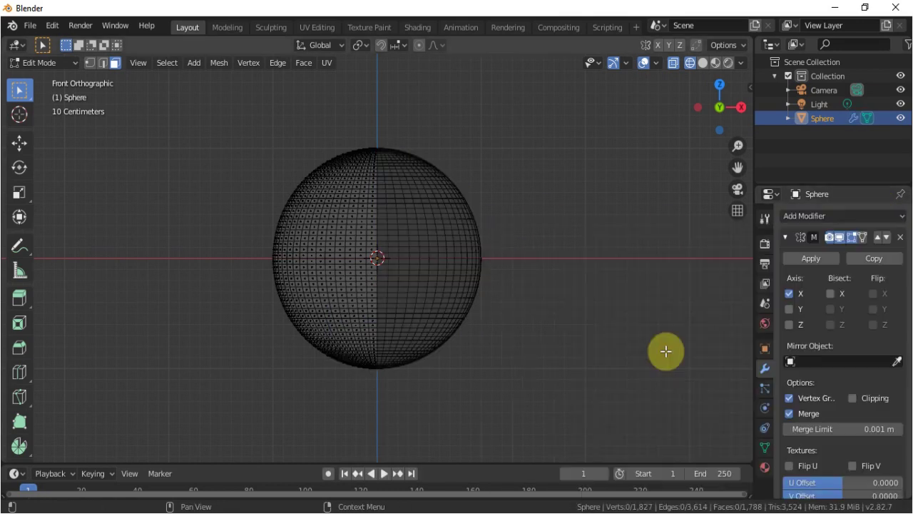
click(843, 396)
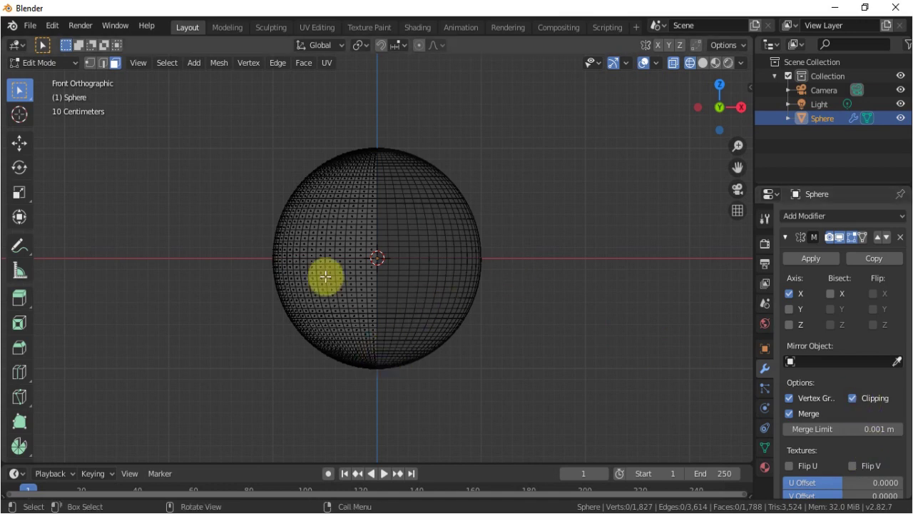
Test-move a face to check the mirror seam, then cancel the move.
click(333, 214)
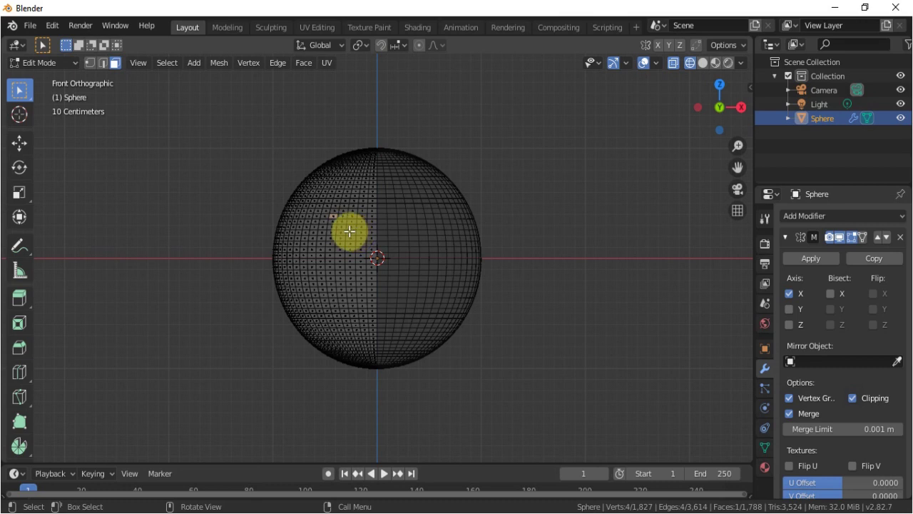
key(g)
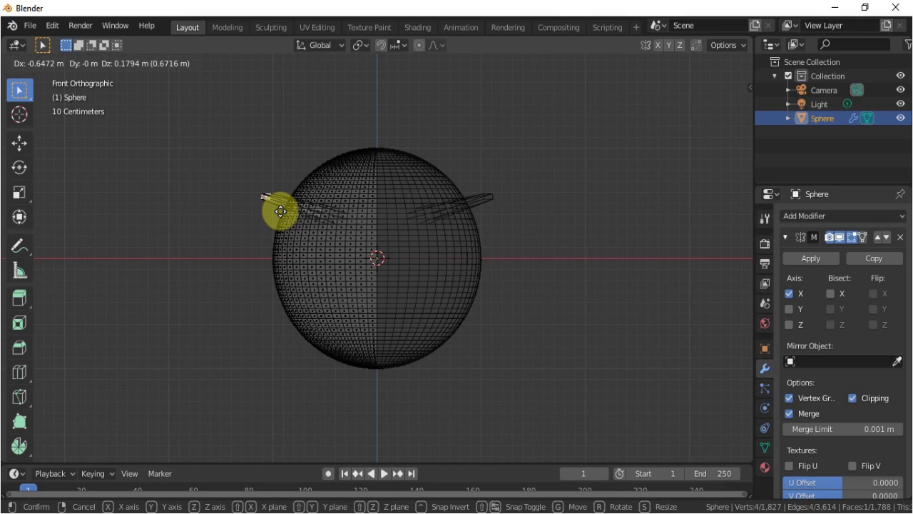
key(Escape)
scroll(349, 257, up, 1)
key(z)
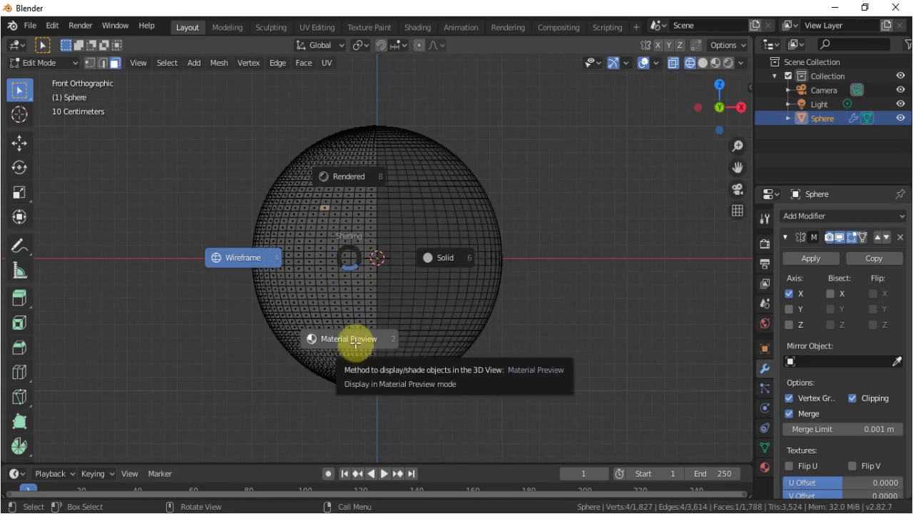
Switch to material preview and create a new material named 'skin'.
click(355, 341)
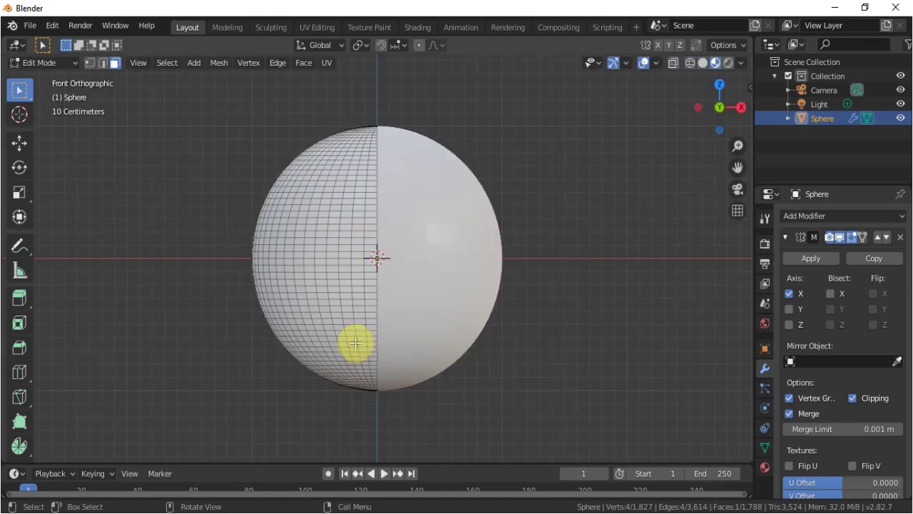
click(764, 467)
click(845, 278)
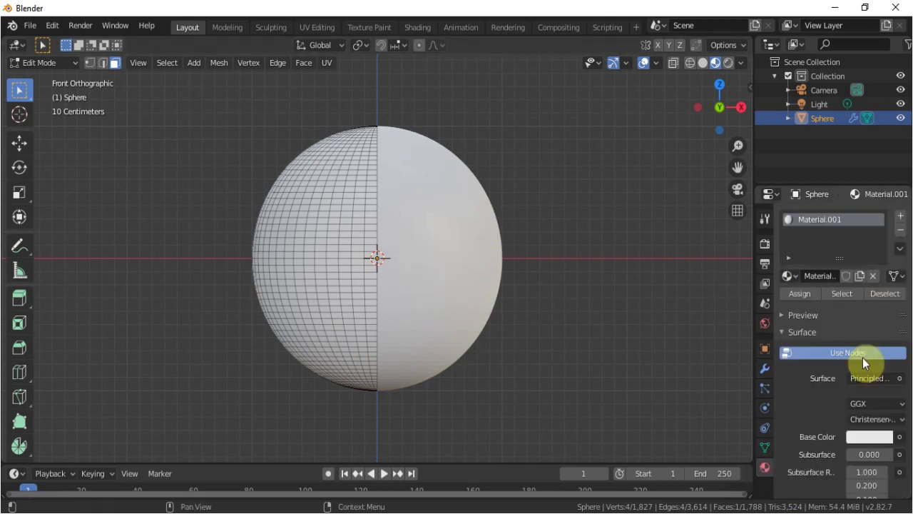
double_click(820, 221)
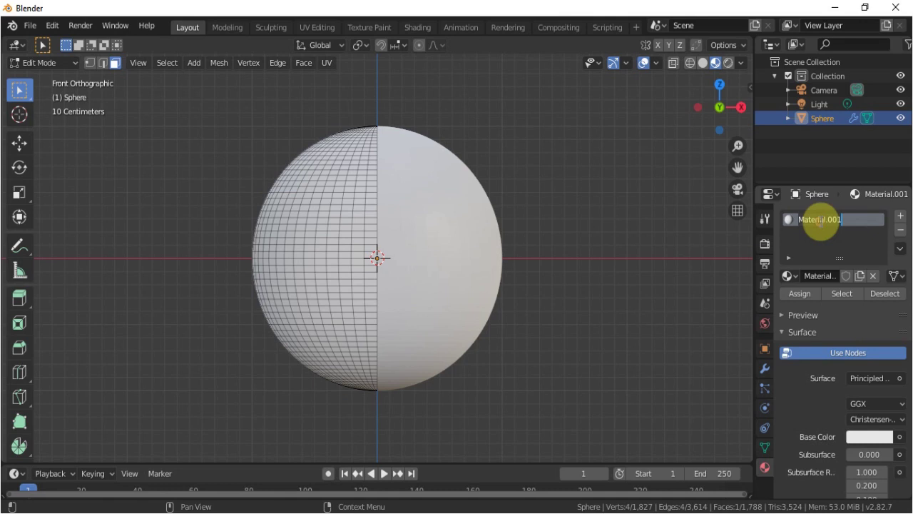
text(skin)
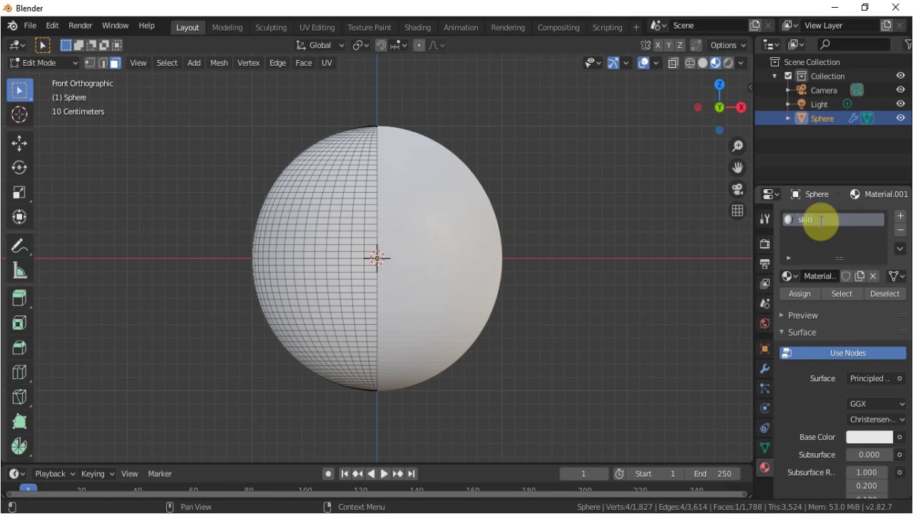
key(Return)
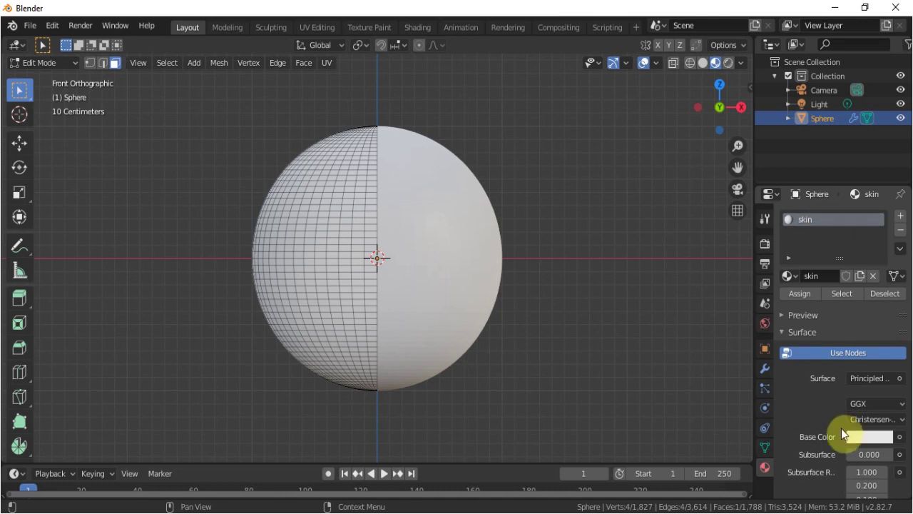
Set the skin material's base colour to pale yellow.
click(856, 435)
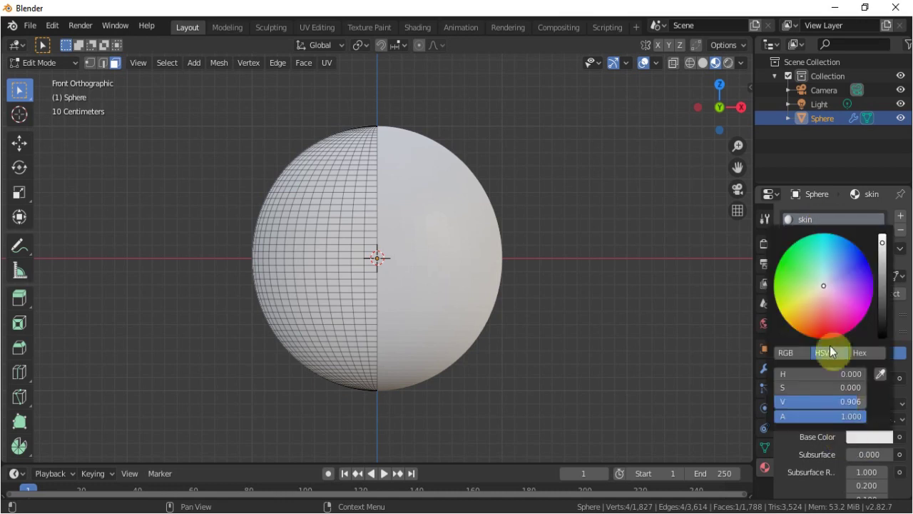
click(805, 300)
scroll(367, 313, up, 3)
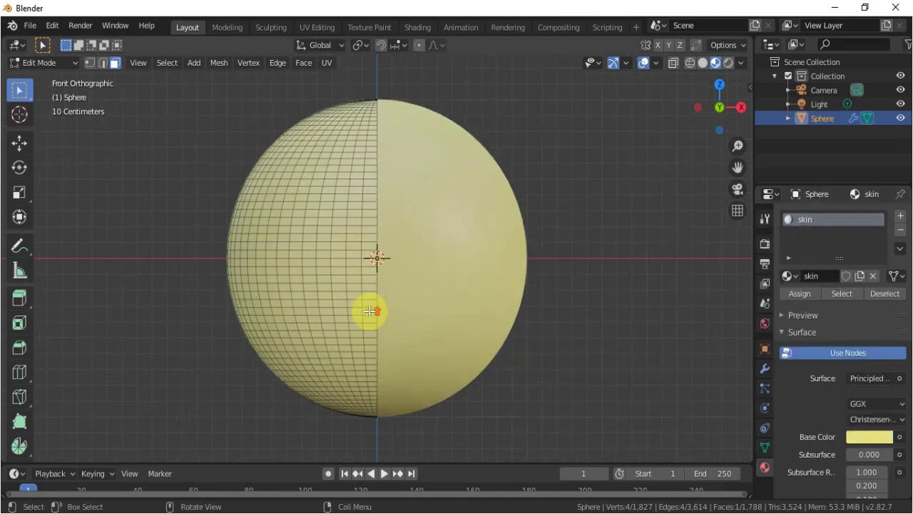
Select a thin horizontal strip of faces below the sphere's centre.
shift+click(316, 330)
key(b)
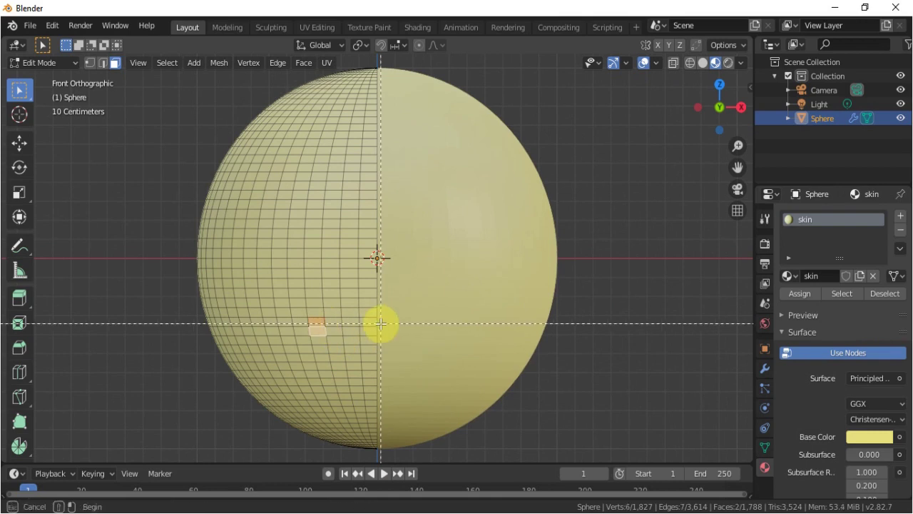
drag(380, 323, 321, 333)
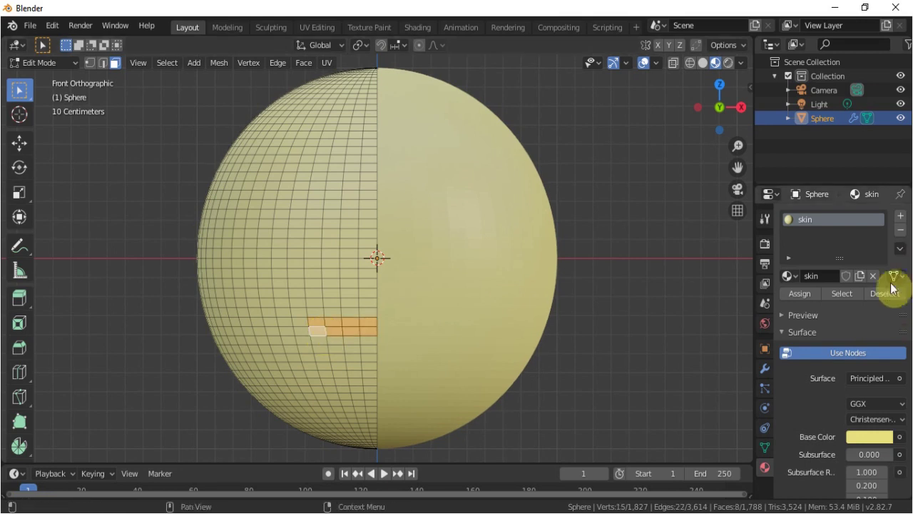
Assign a new near-black material to the mouth strip in a second slot.
click(901, 216)
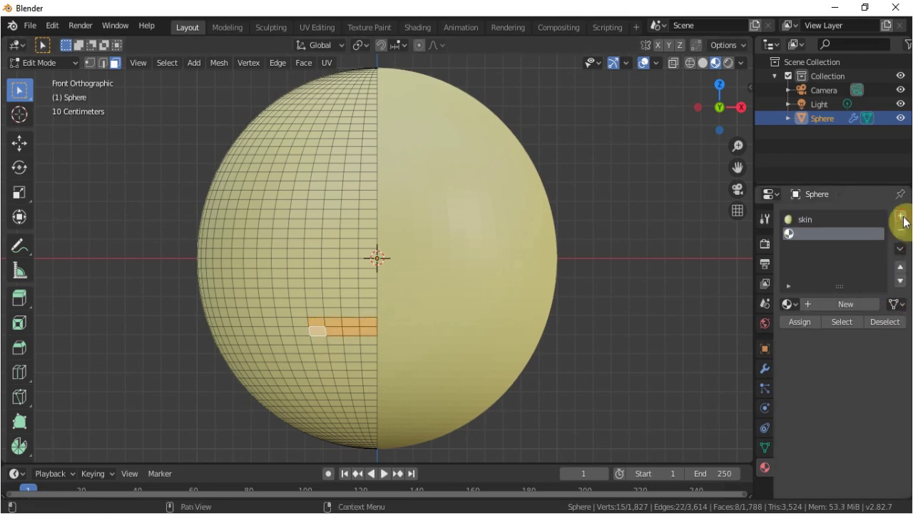
click(834, 304)
click(798, 322)
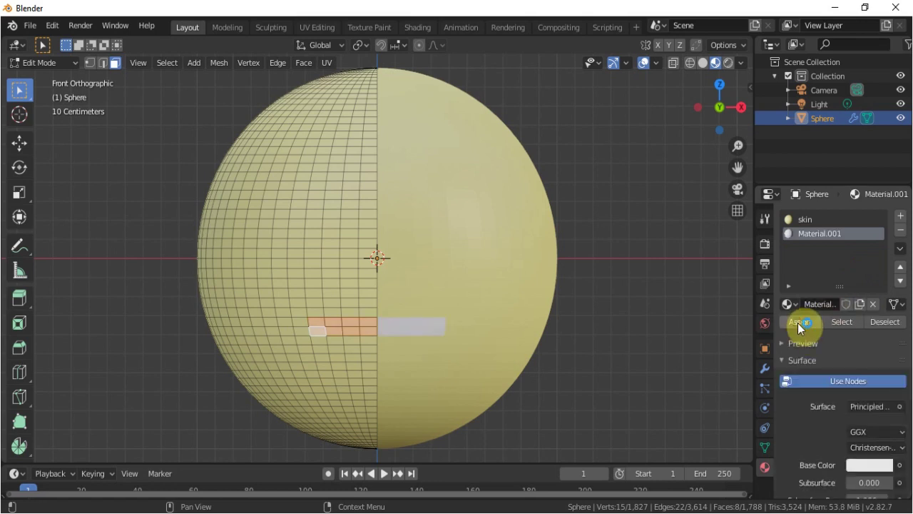
click(869, 465)
click(883, 347)
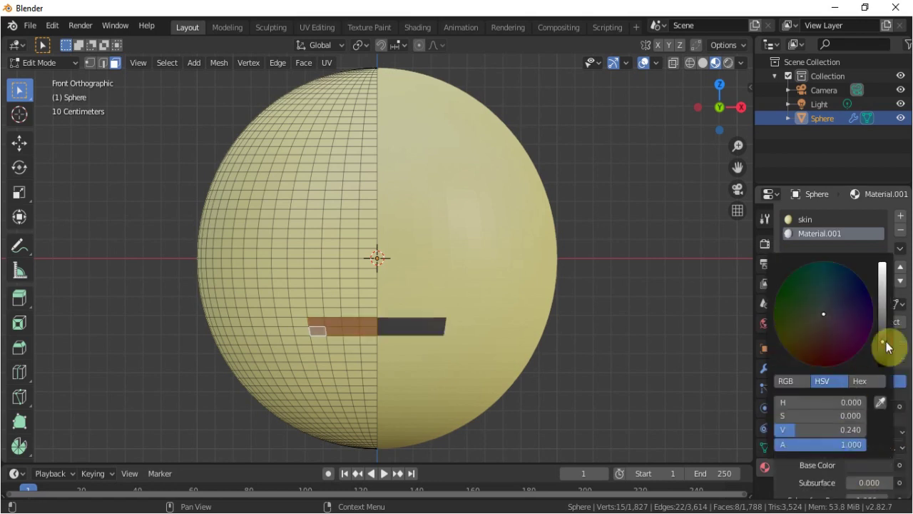
scroll(437, 267, down, 3)
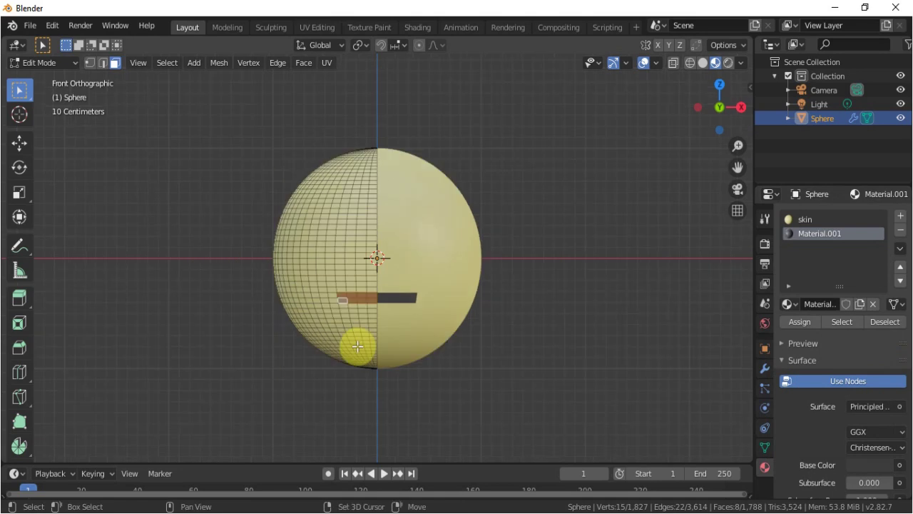
key(shift+a)
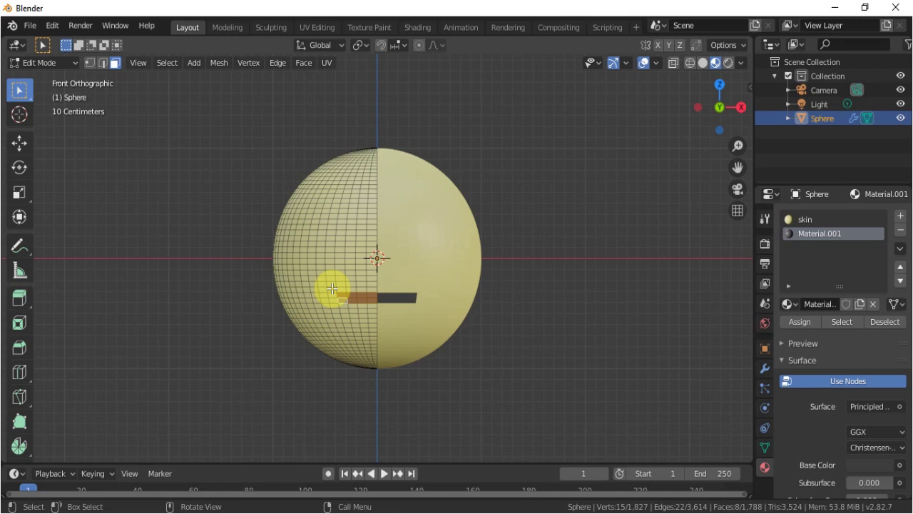
Add a UV sphere, shrink it to about a third, and move it in front of the face.
key(shift+a)
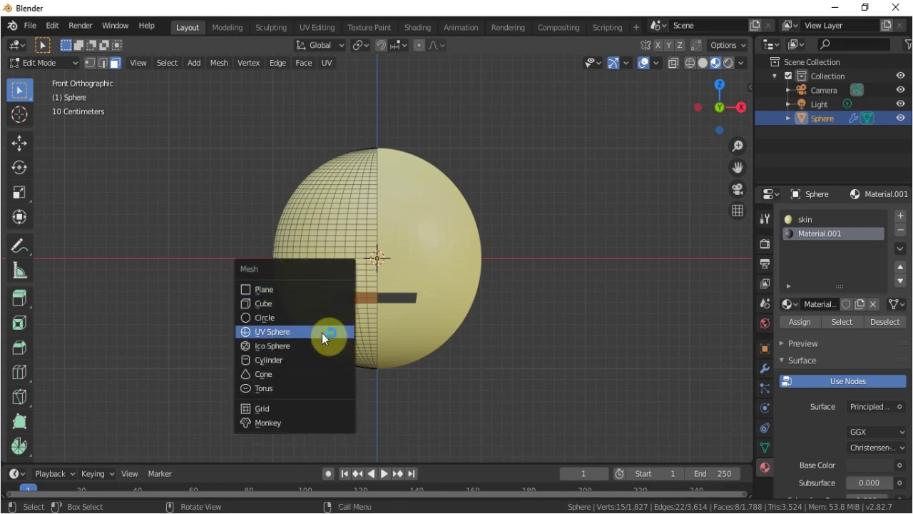
click(322, 332)
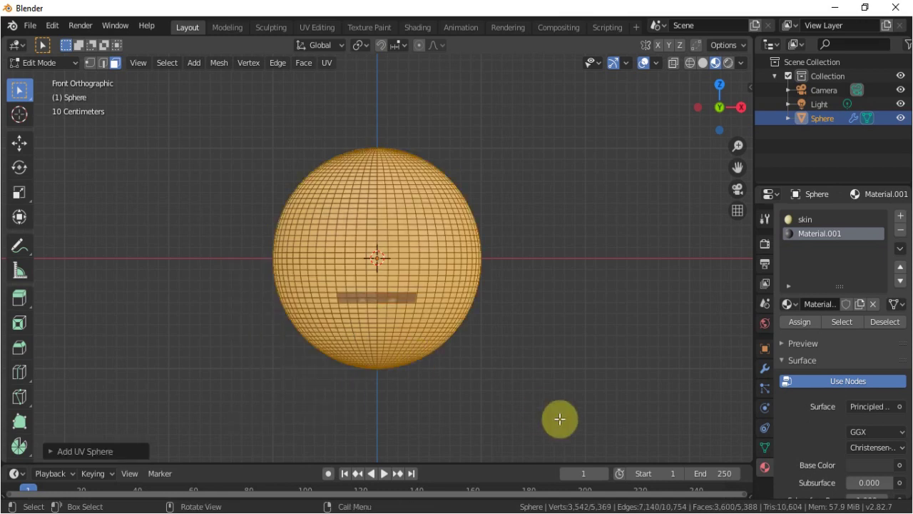
key(s)
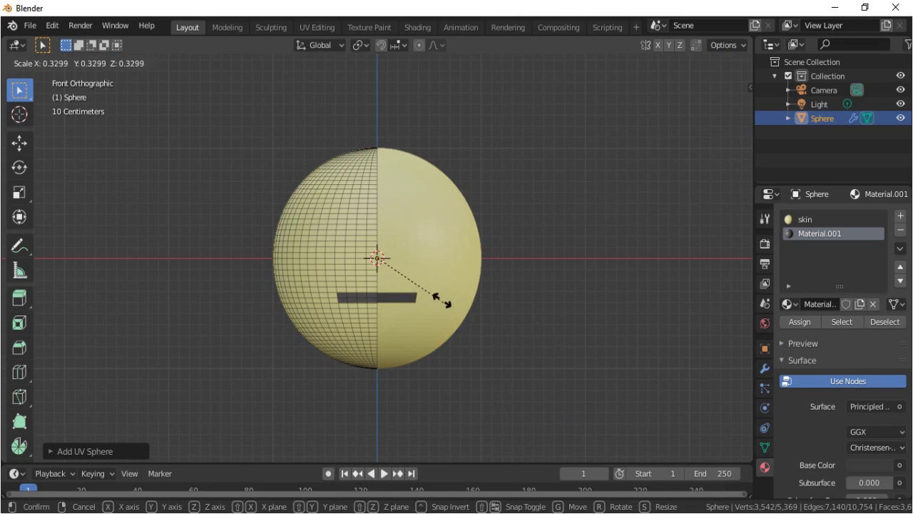
click(439, 296)
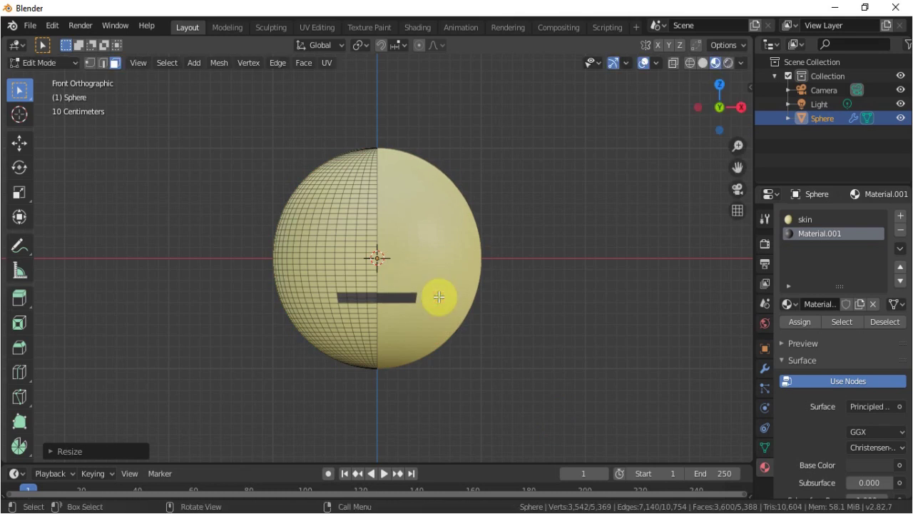
key(KP_3)
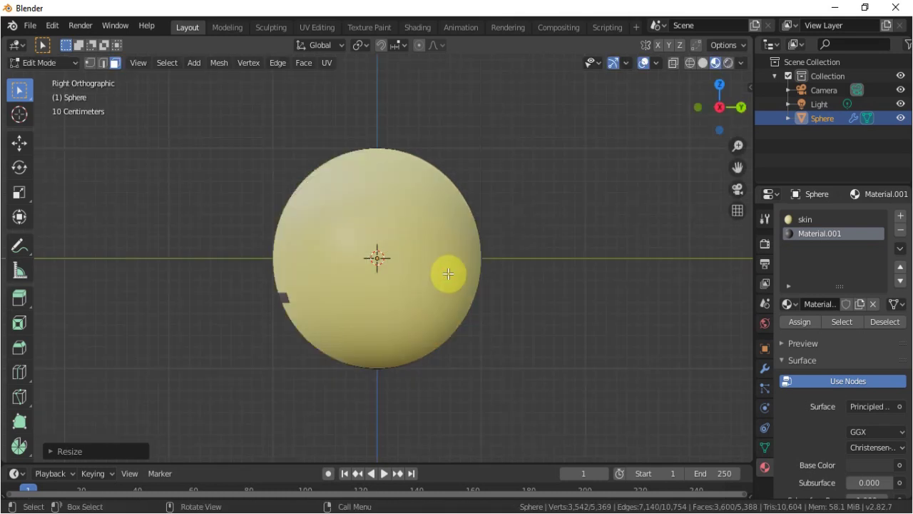
key(g)
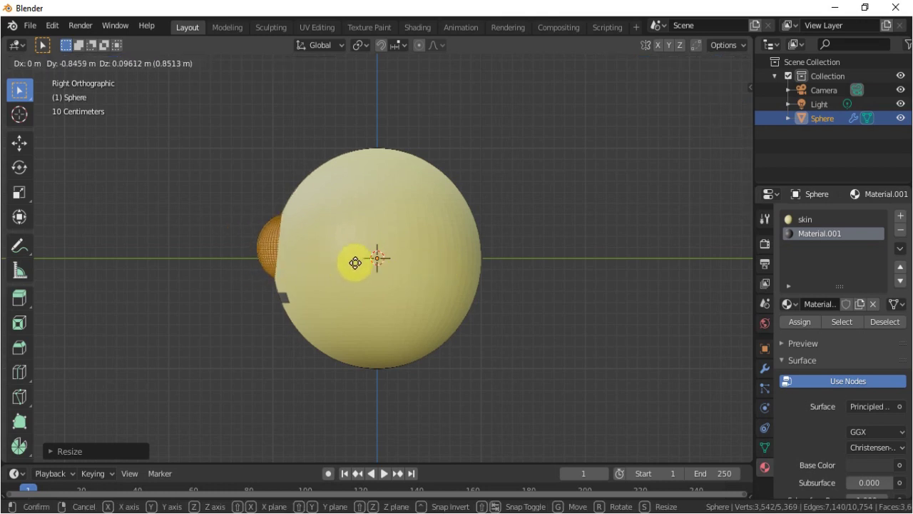
click(355, 263)
Stretch the small sphere into a vertical oval, then shrink it to about three quarters.
key(KP_1)
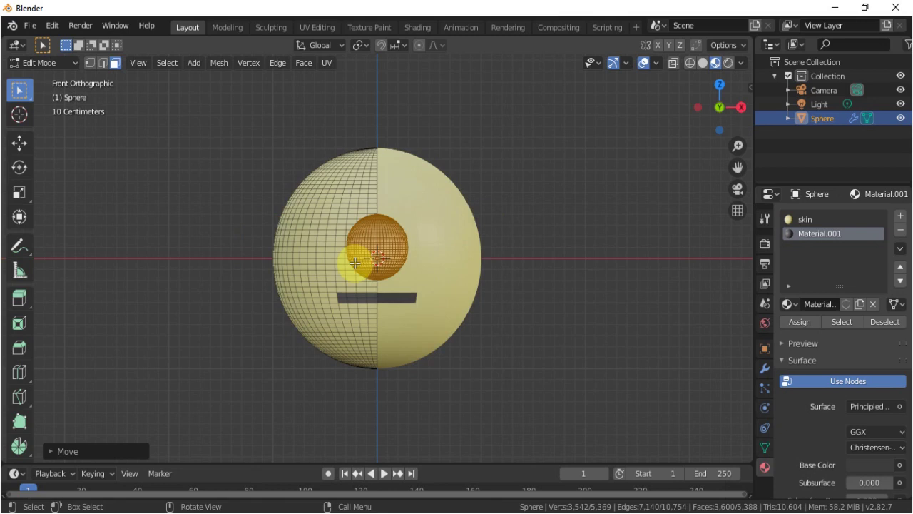
key(s)
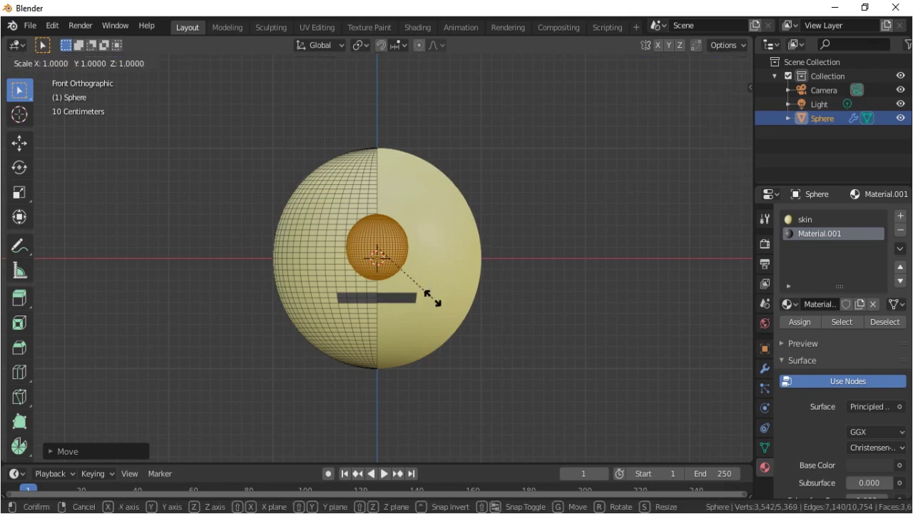
key(z)
click(449, 303)
key(s)
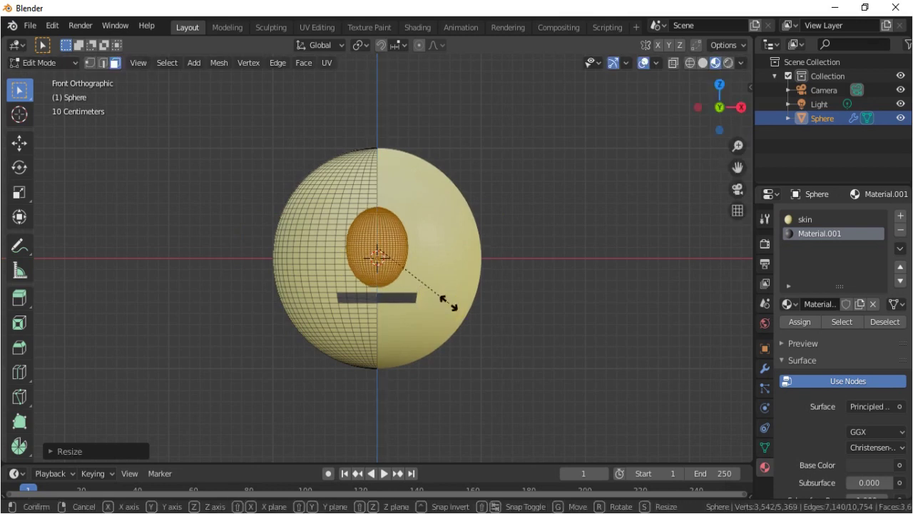
click(421, 285)
Lower the oval nose slightly along the Z axis.
key(g)
key(z)
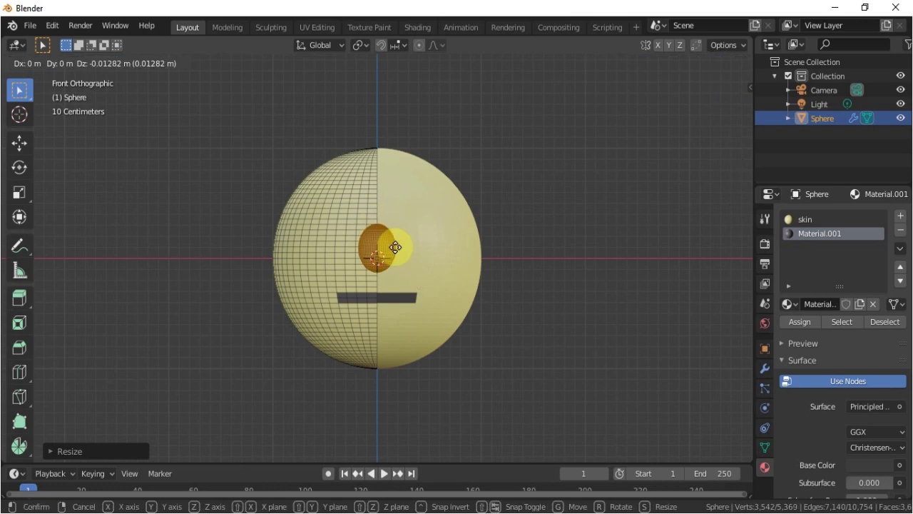
key(z)
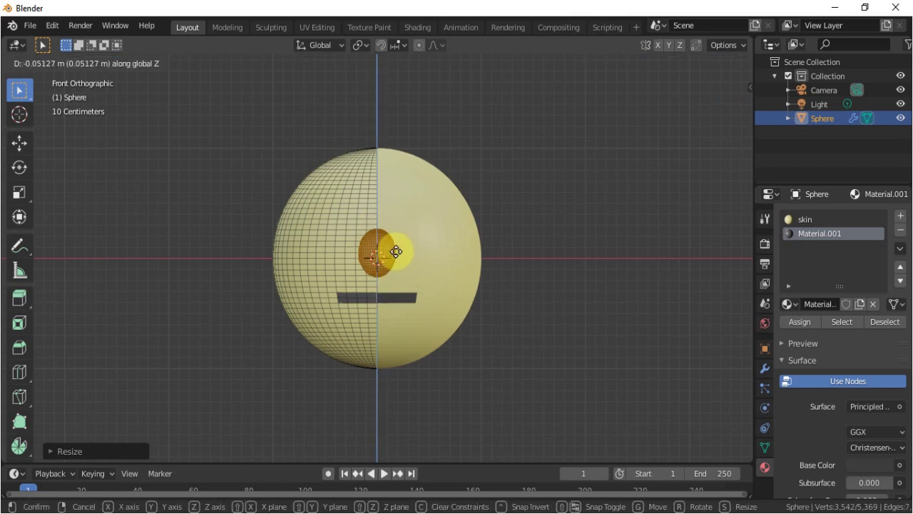
click(396, 251)
Add a third material slot with a new material named 'nose'.
click(900, 216)
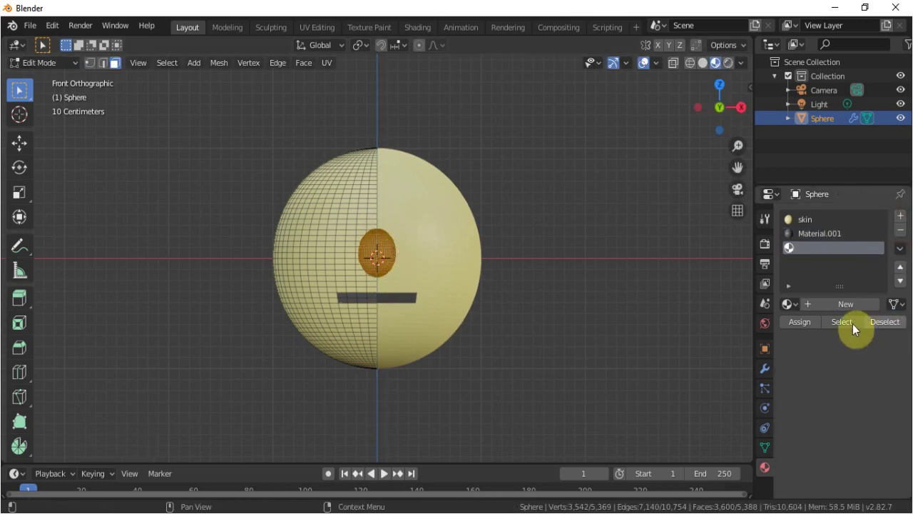
click(828, 305)
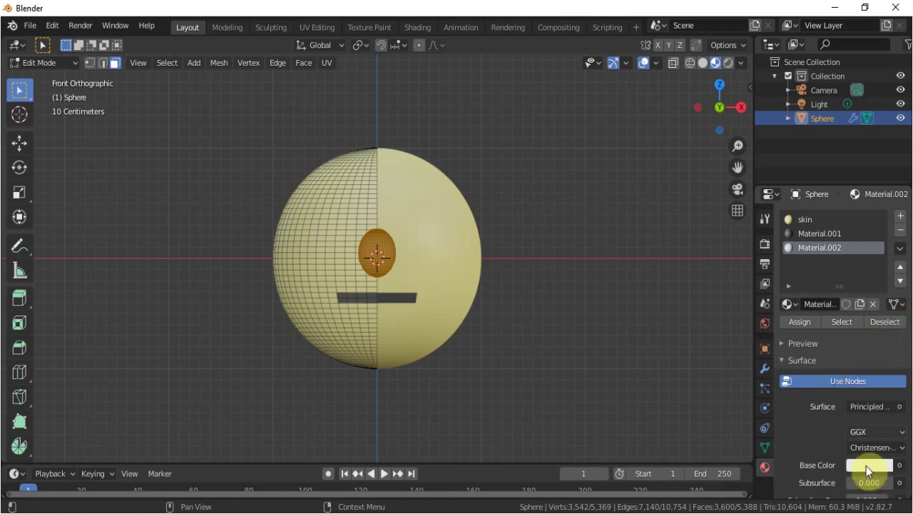
double_click(814, 250)
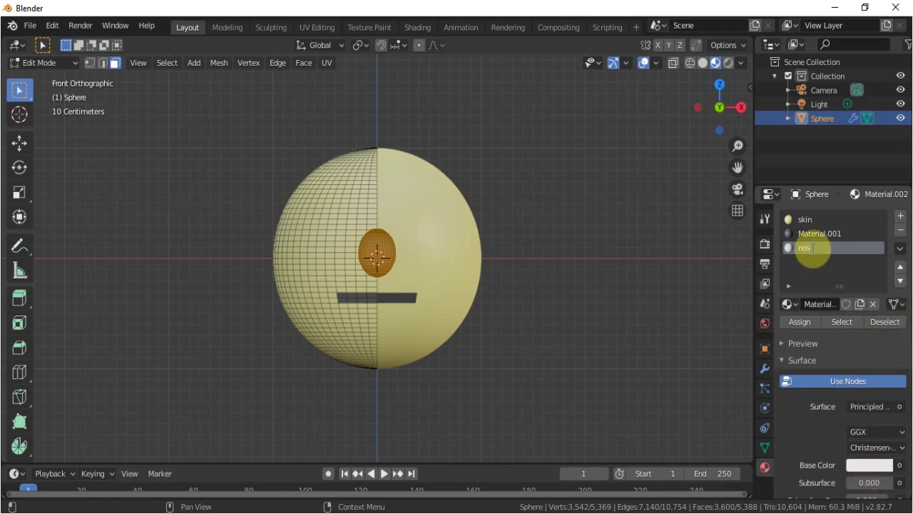
text(nose)
key(Return)
Sample the skin colour for the nose material and darken it to olive.
click(872, 465)
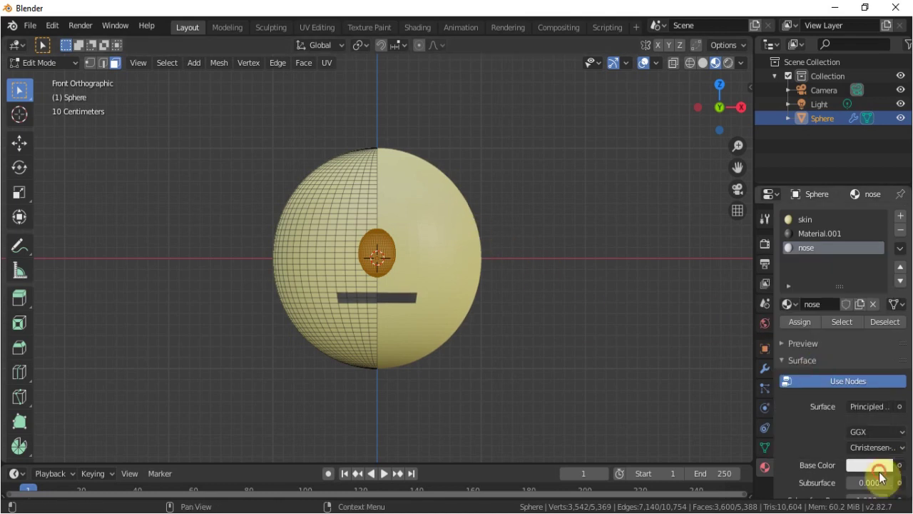
click(879, 465)
click(883, 405)
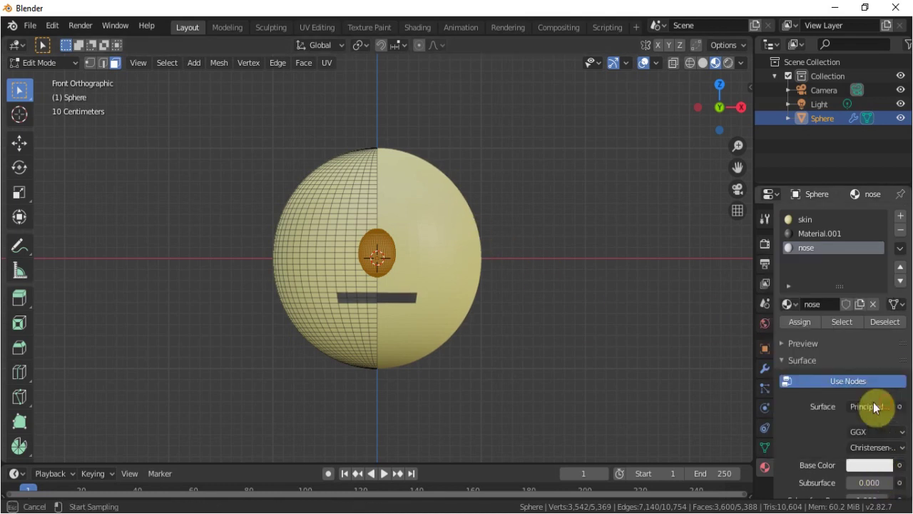
click(417, 239)
click(873, 465)
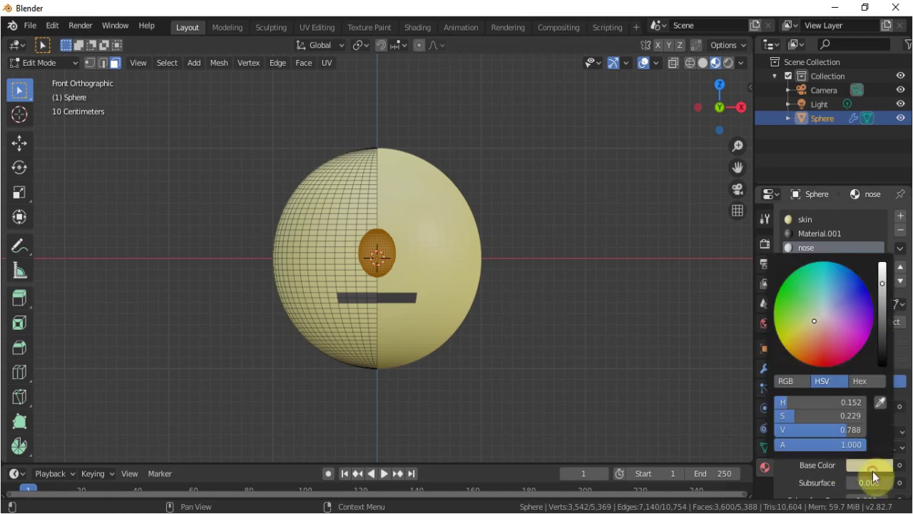
click(883, 325)
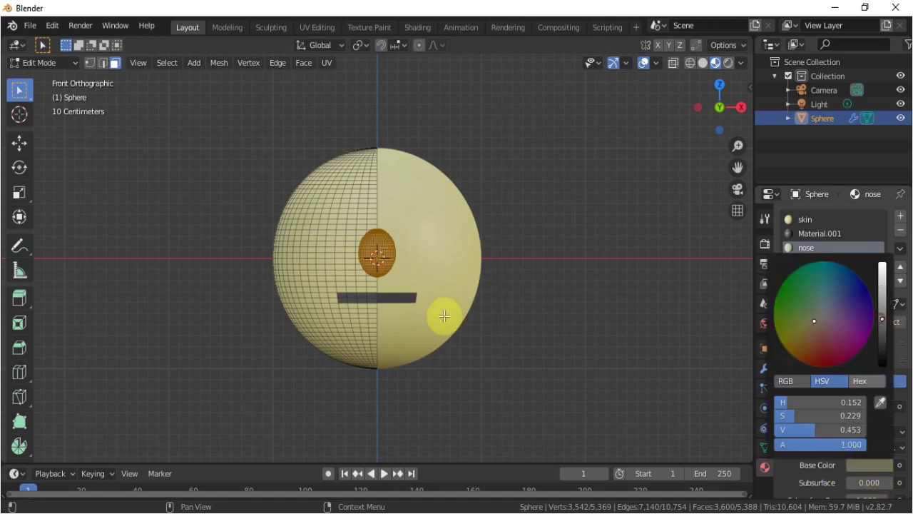
Place the 3D cursor up-left of the head and add a UV sphere rotated 90 degrees.
click(19, 114)
click(185, 162)
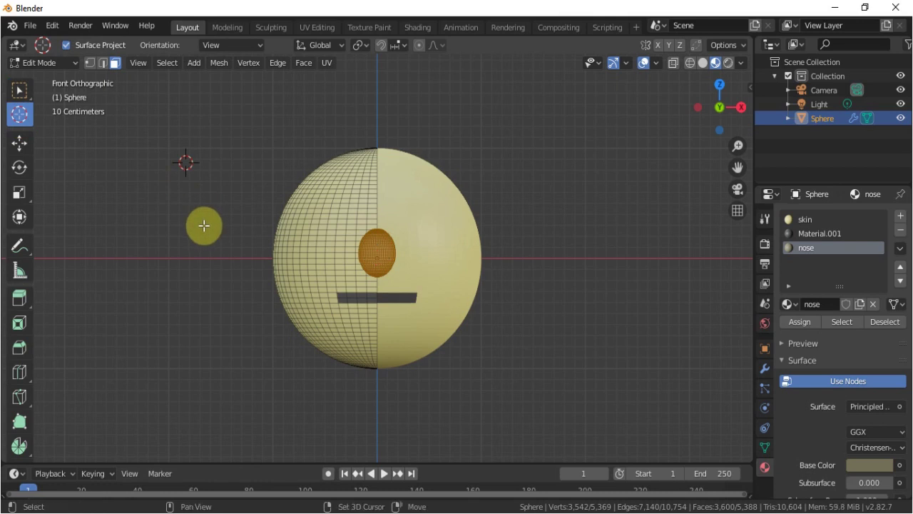
key(shift+a)
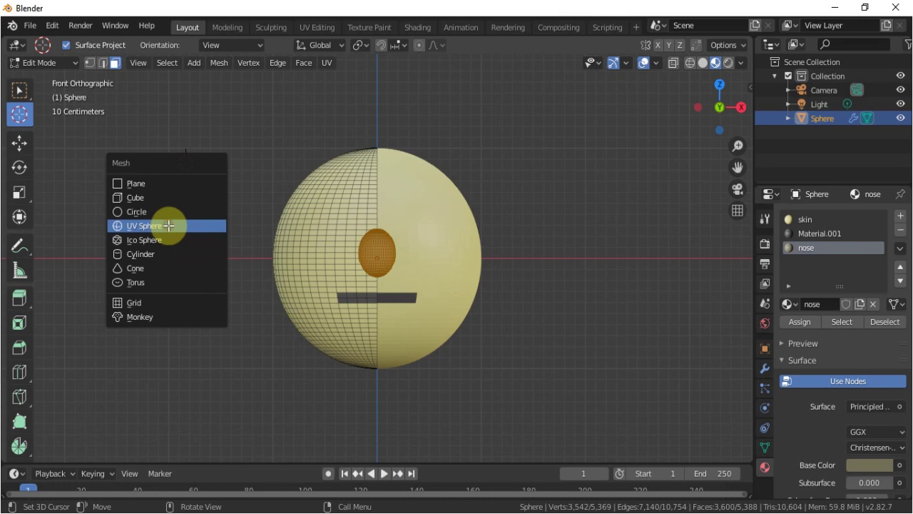
click(168, 226)
key(KP_3)
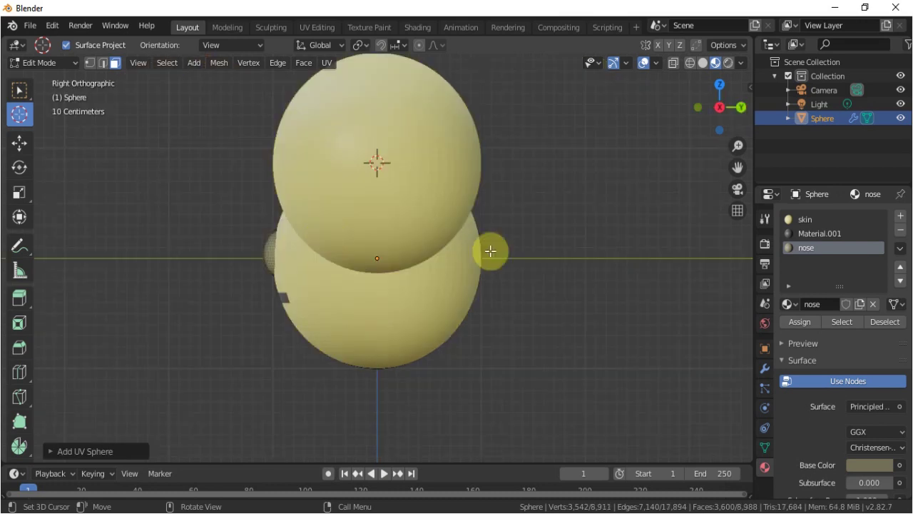
text(rial.0)
key(Return)
Shrink the new sphere to eyeball size beside the face in front view.
scroll(279, 231, down, 2)
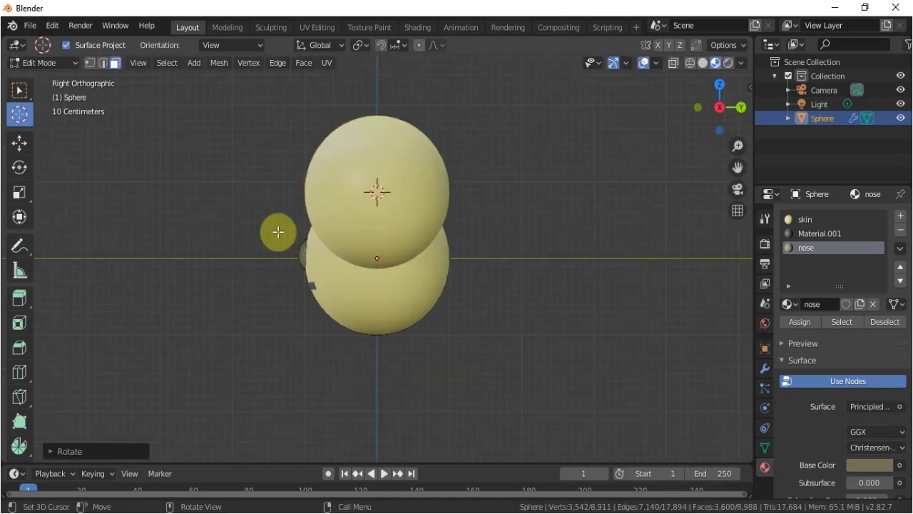
key(KP_1)
shift+middle_drag(247, 216, 375, 237)
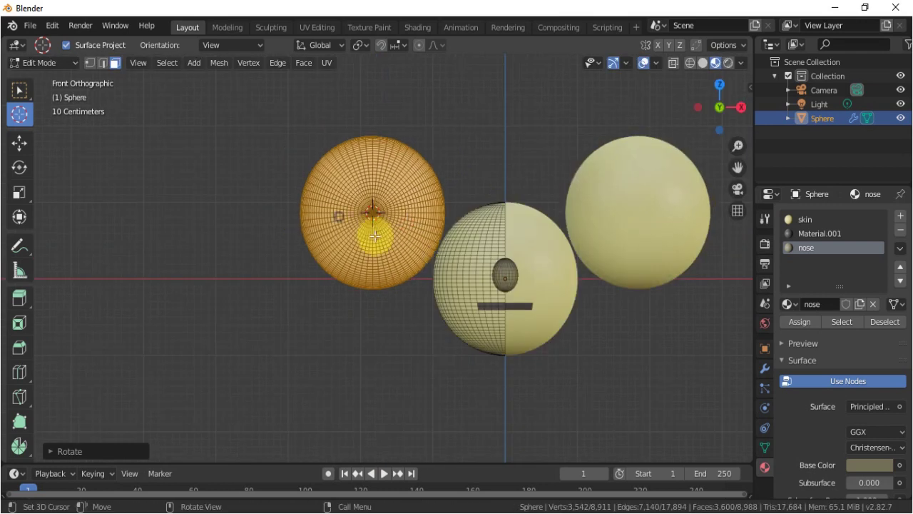
key(s)
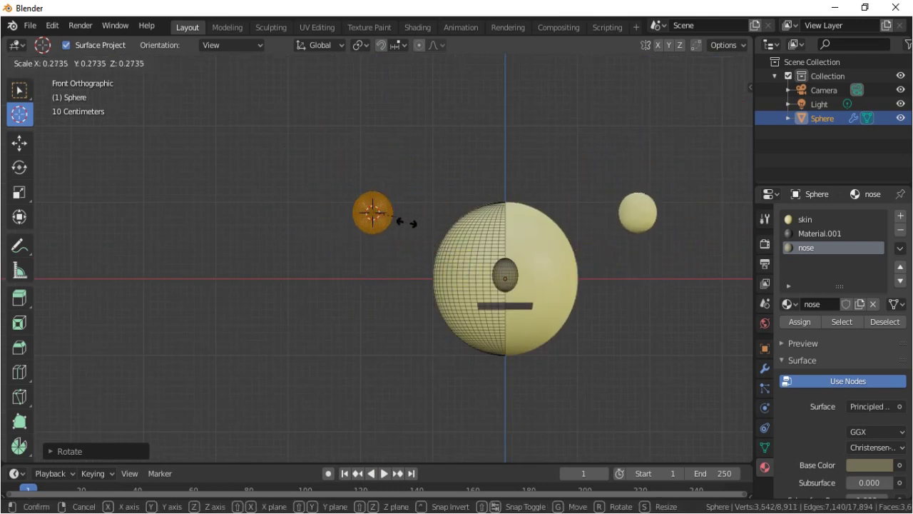
click(408, 223)
scroll(407, 223, up, 2)
scroll(422, 210, up, 3)
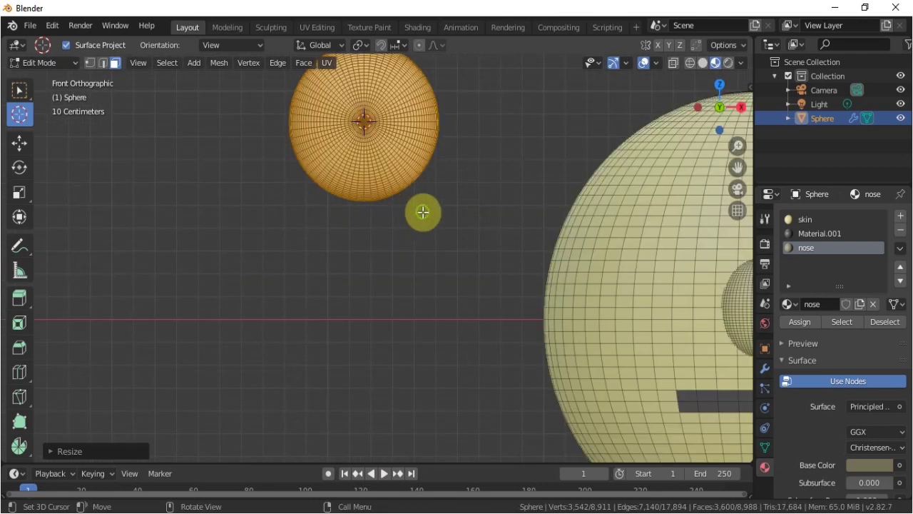
scroll(407, 311, up, 2)
click(387, 317)
Select the whole eyeball sphere and create a new eye material in another slot.
key(w)
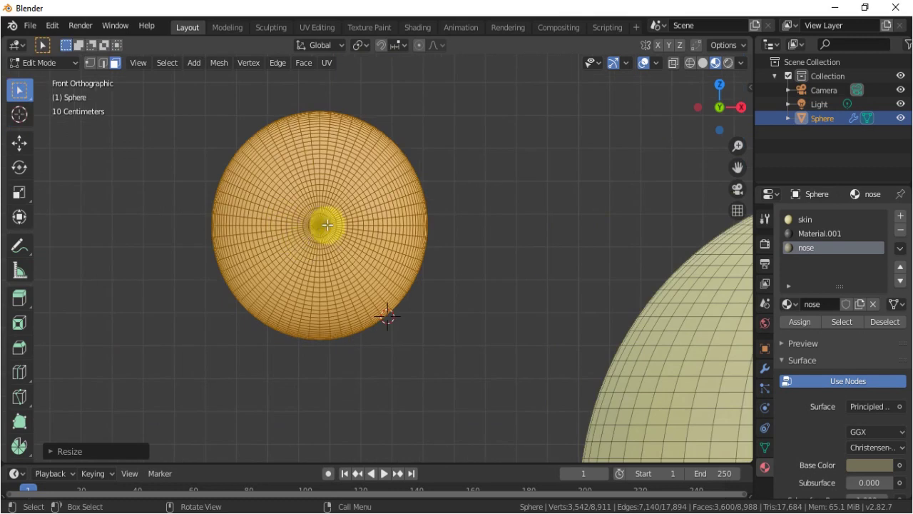
click(322, 225)
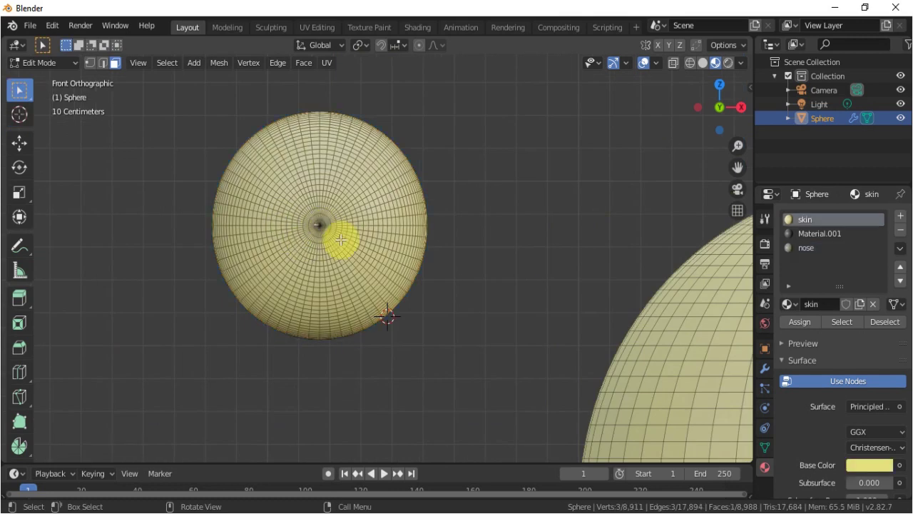
key(ctrl+l)
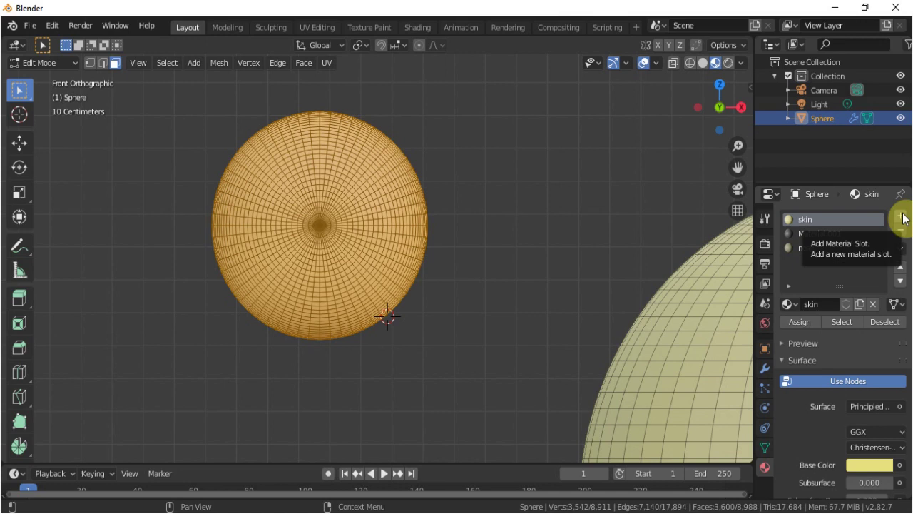
click(902, 217)
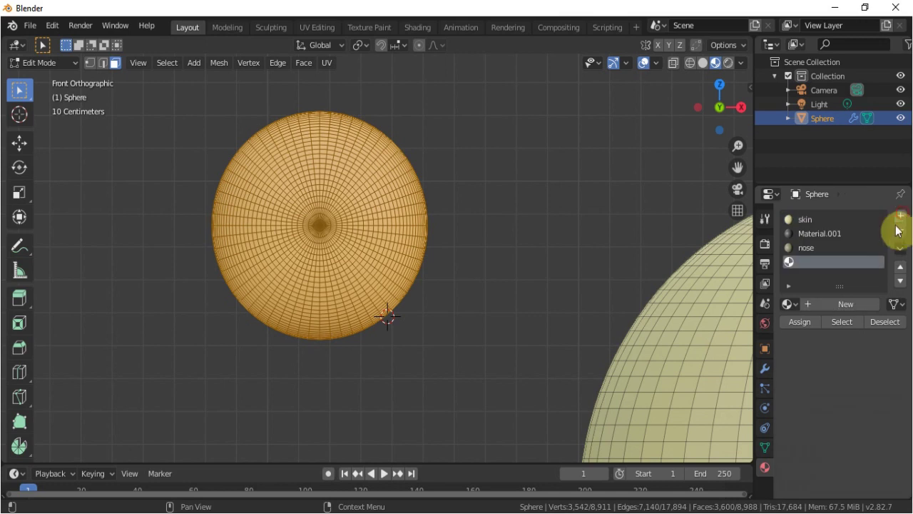
click(834, 311)
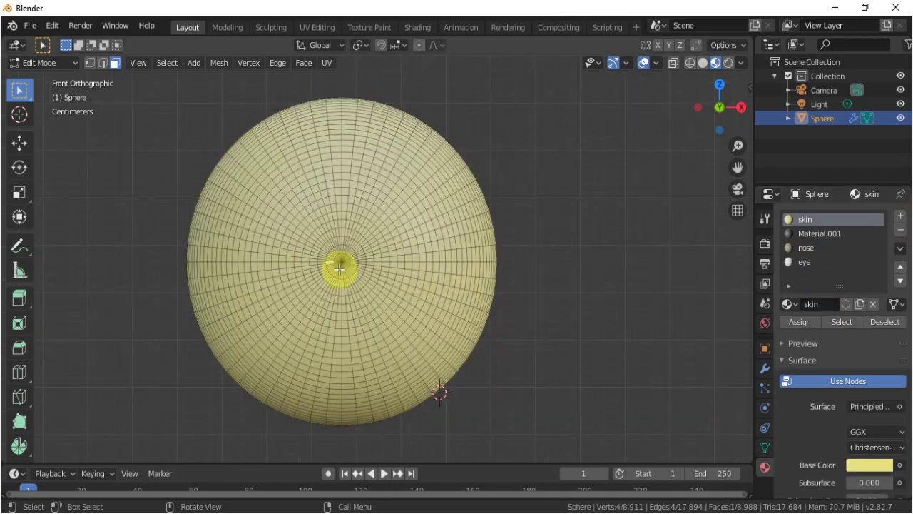
Circle-select a disc of faces around the eyeball's front pole for the pupil.
key(c)
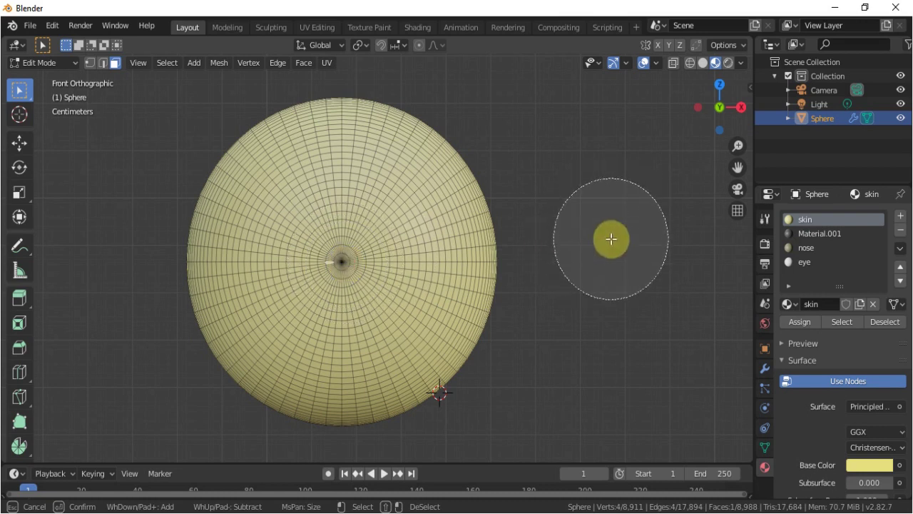
scroll(611, 206, up, 5)
scroll(611, 206, down, 5)
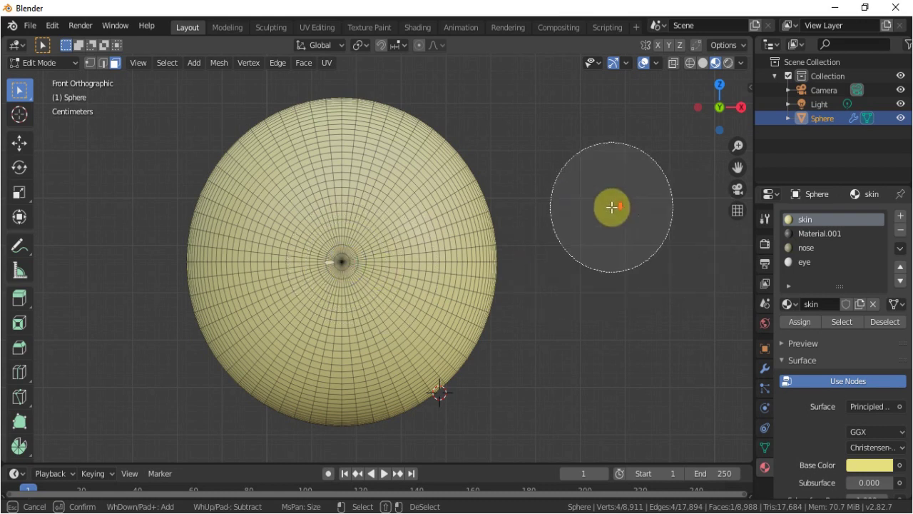
right_click(329, 254)
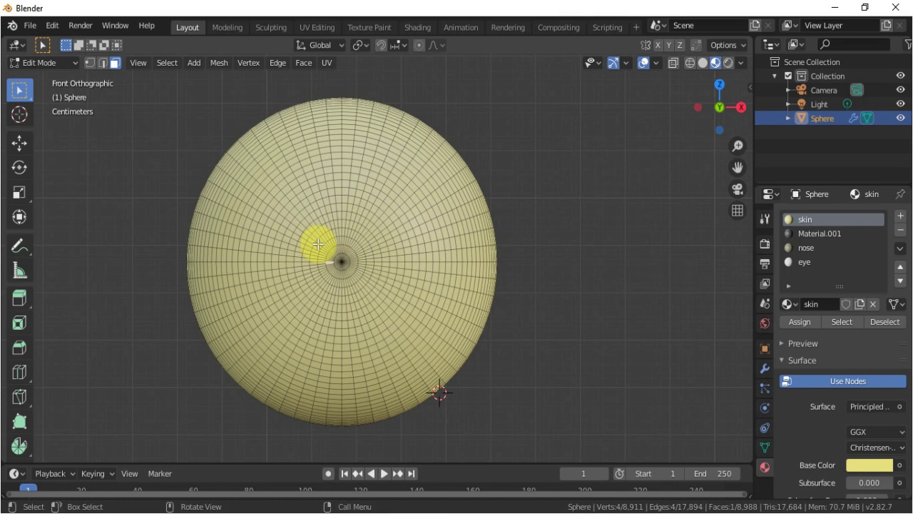
key(c)
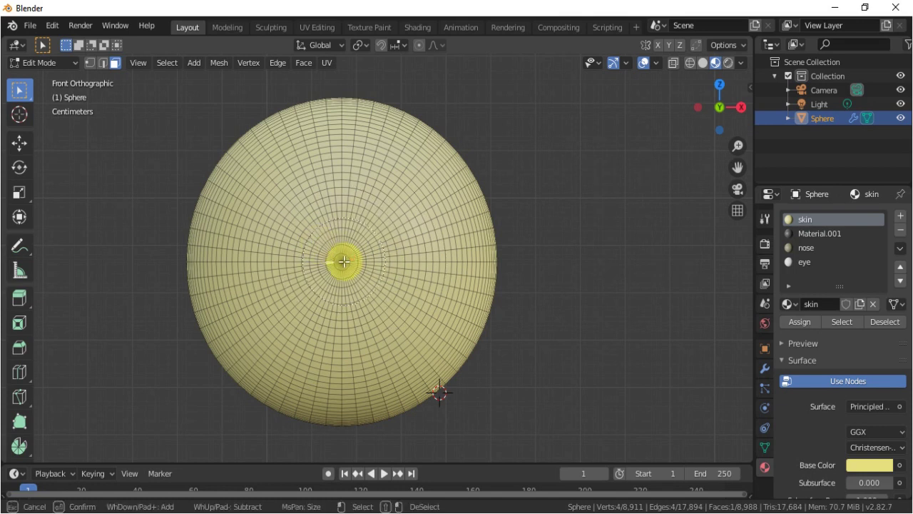
click(343, 262)
scroll(585, 250, down, 4)
scroll(656, 264, up, 2)
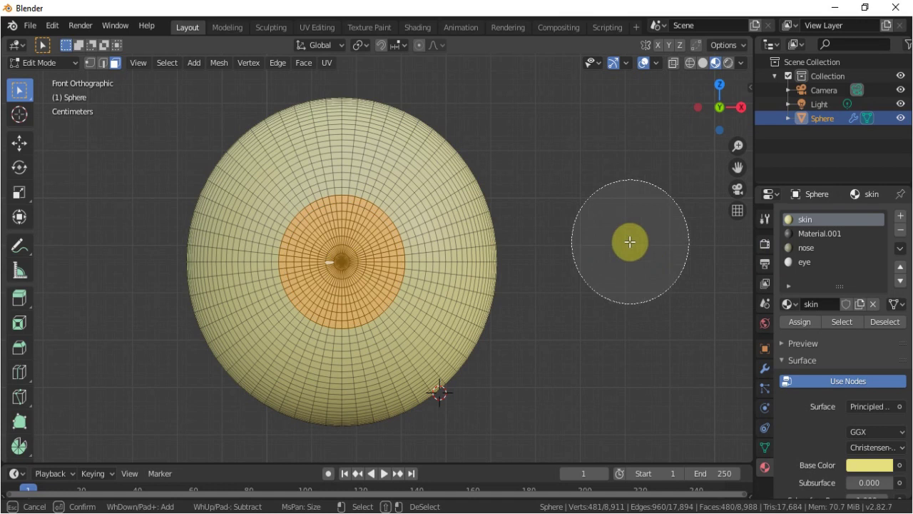
right_click(630, 242)
Add a fifth material slot with a new material 'eye ball' whose base colour is dark grey.
click(901, 216)
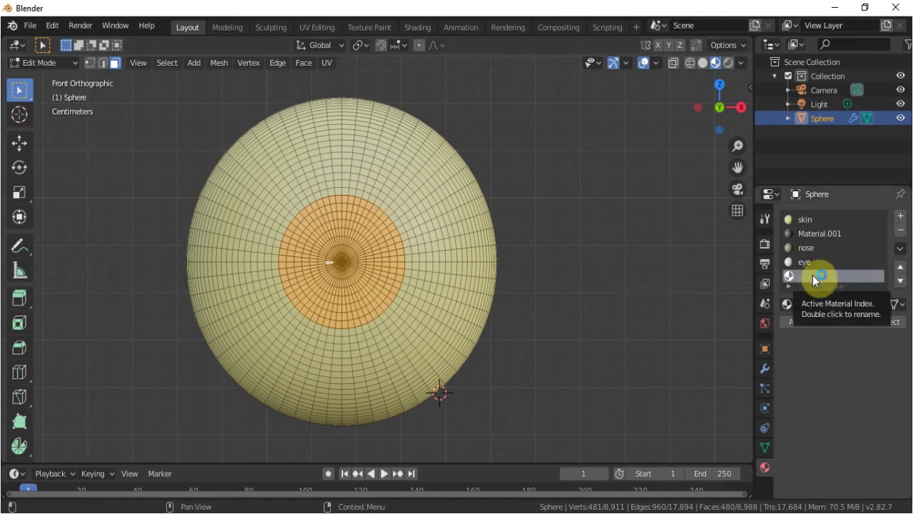
click(837, 299)
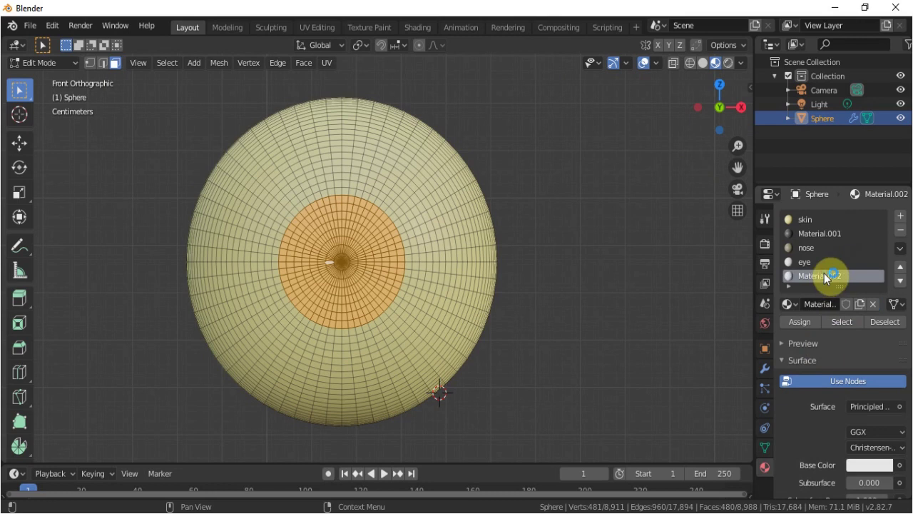
double_click(824, 275)
text(eye ball)
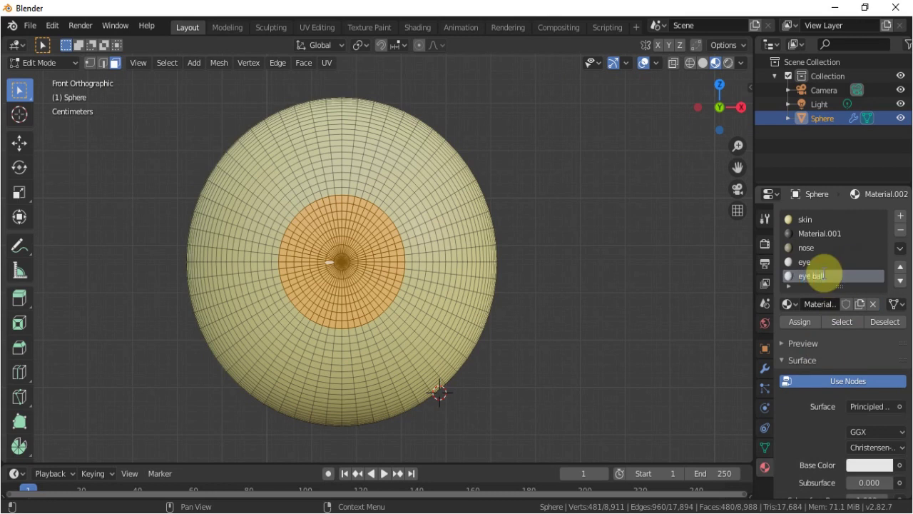
click(824, 275)
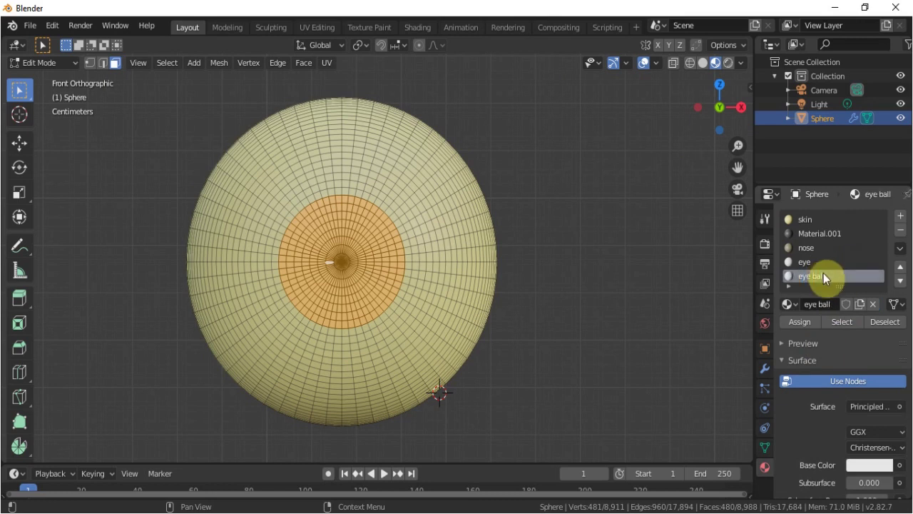
click(867, 465)
drag(883, 346, 883, 367)
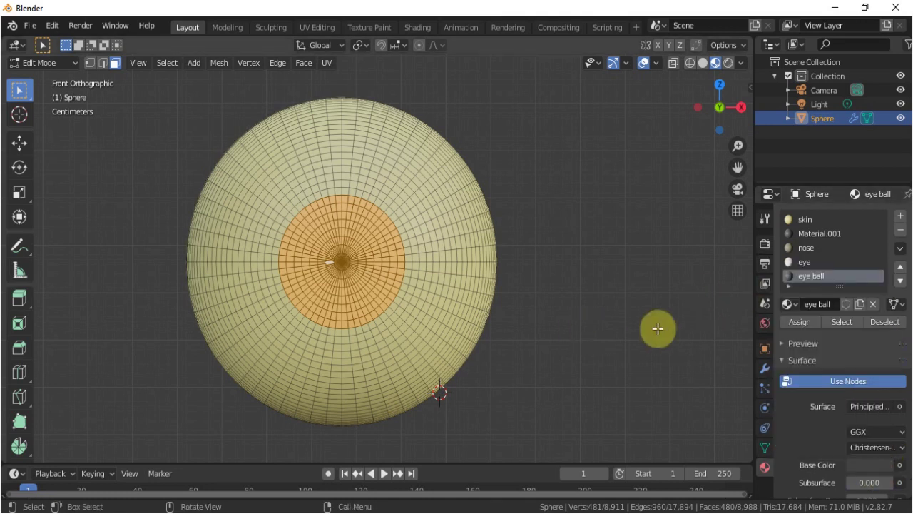
Leave Edit Mode to inspect the whole face, then return to mesh editing.
click(807, 323)
key(Tab)
scroll(466, 313, down, 3)
scroll(466, 313, down, 3)
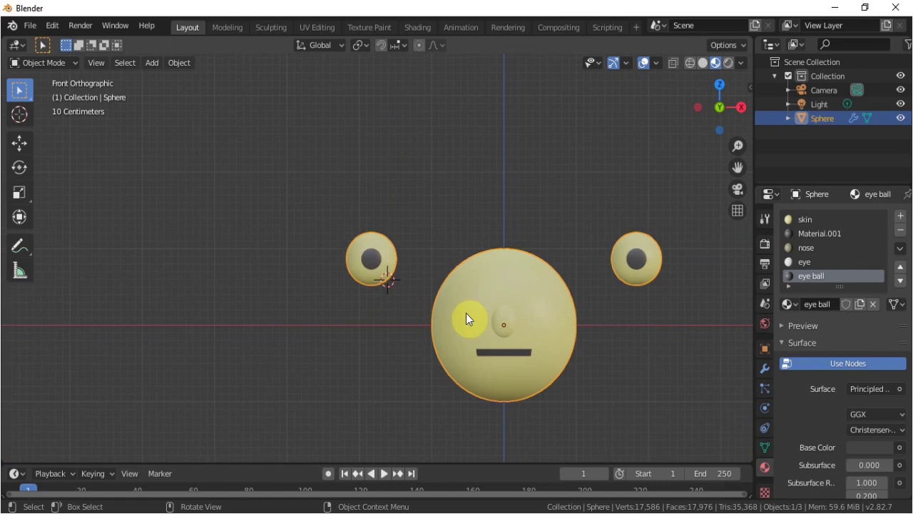
key(Tab)
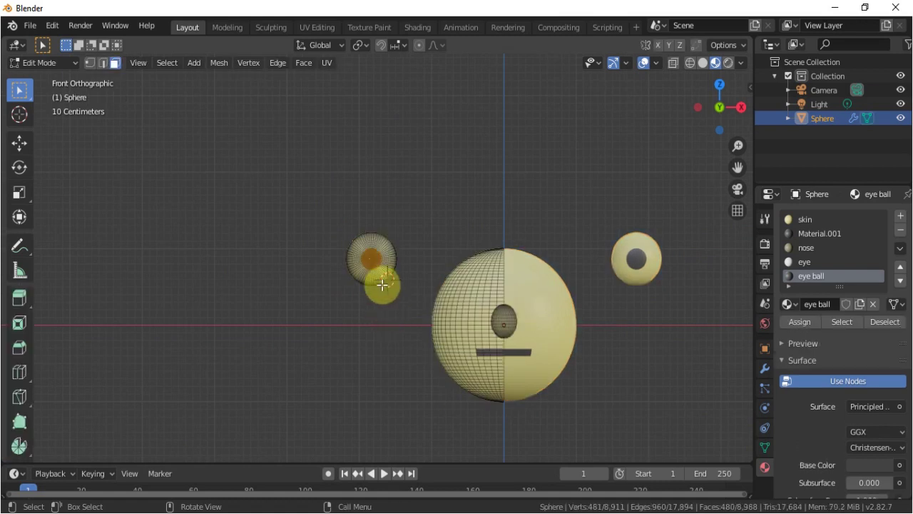
Select the whole left eye and scale the eyes down.
click(371, 257)
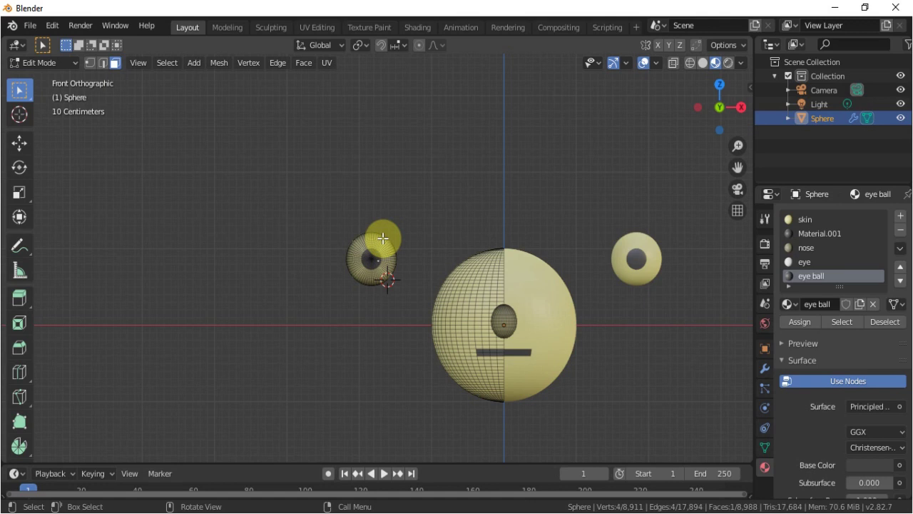
drag(383, 238, 381, 250)
key(l)
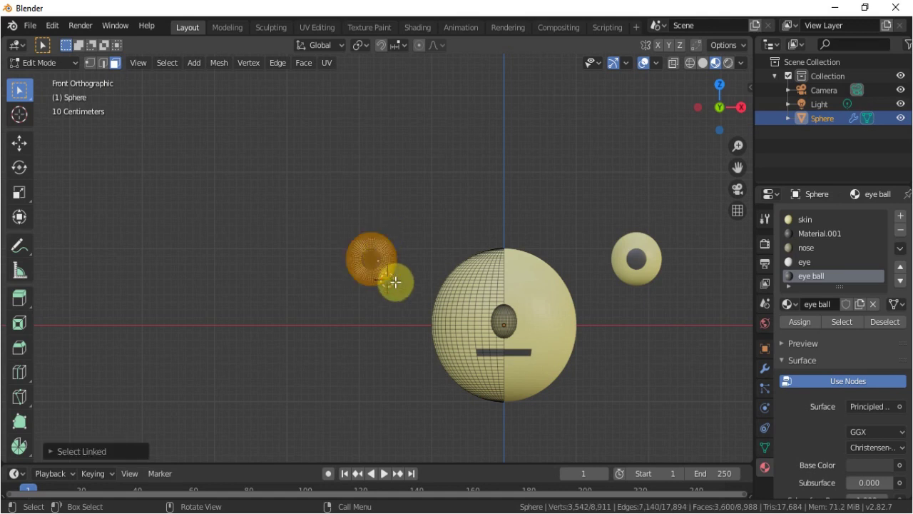
shift+middle_drag(394, 282, 302, 281)
scroll(301, 281, up, 1)
key(s)
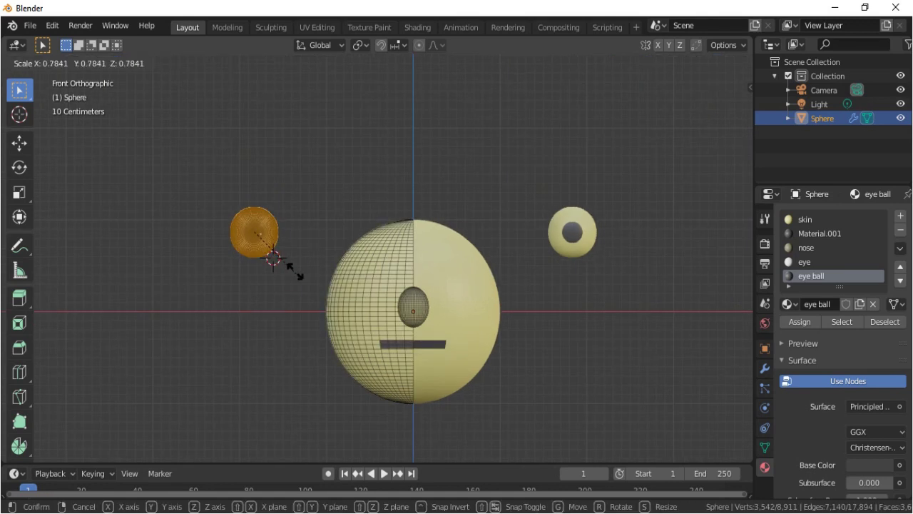
click(290, 263)
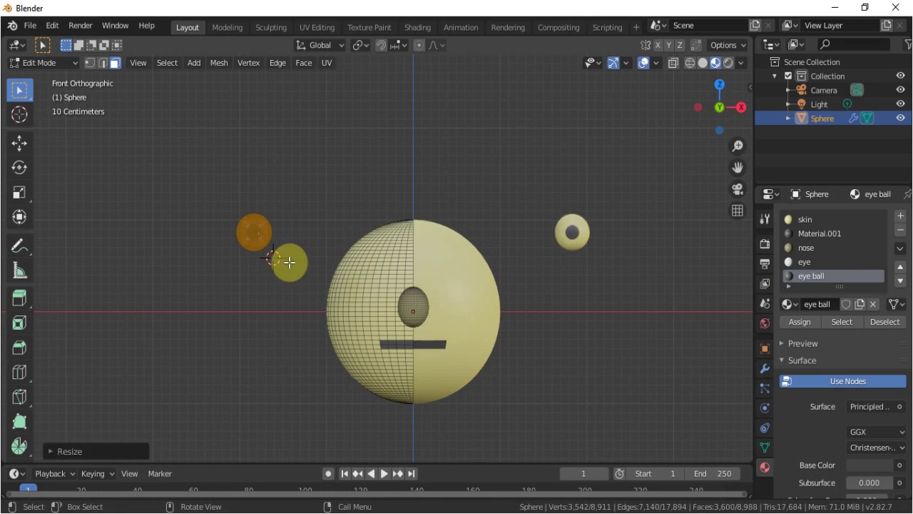
Move the eyes onto the upper face, checking their depth from the side view.
key(g)
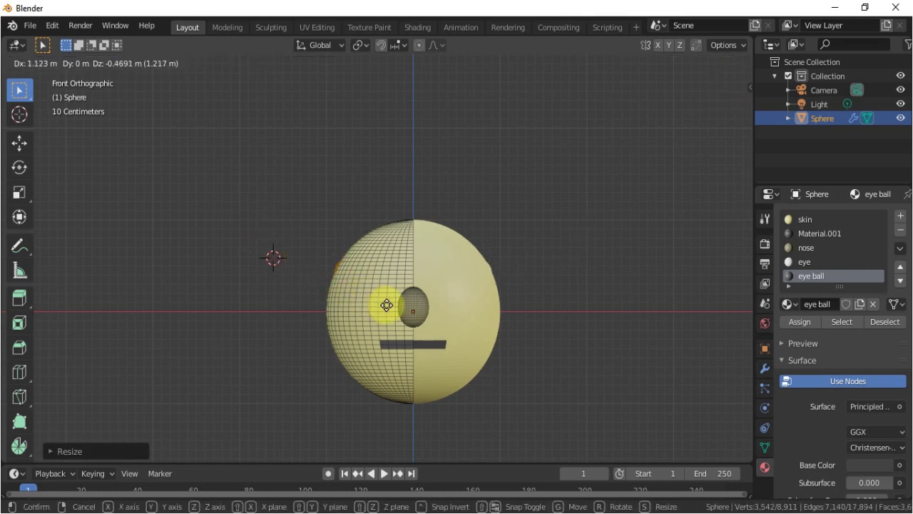
click(386, 305)
key(KP_4)
key(KP_8)
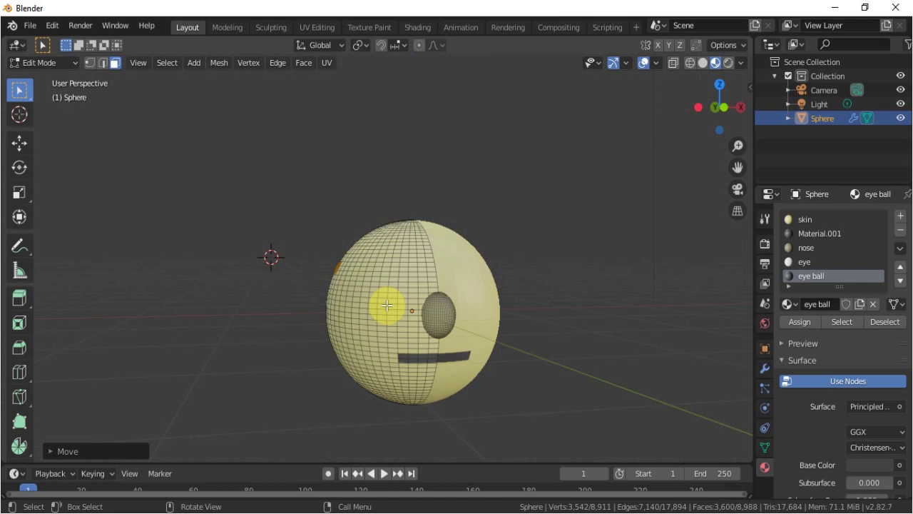
key(KP_3)
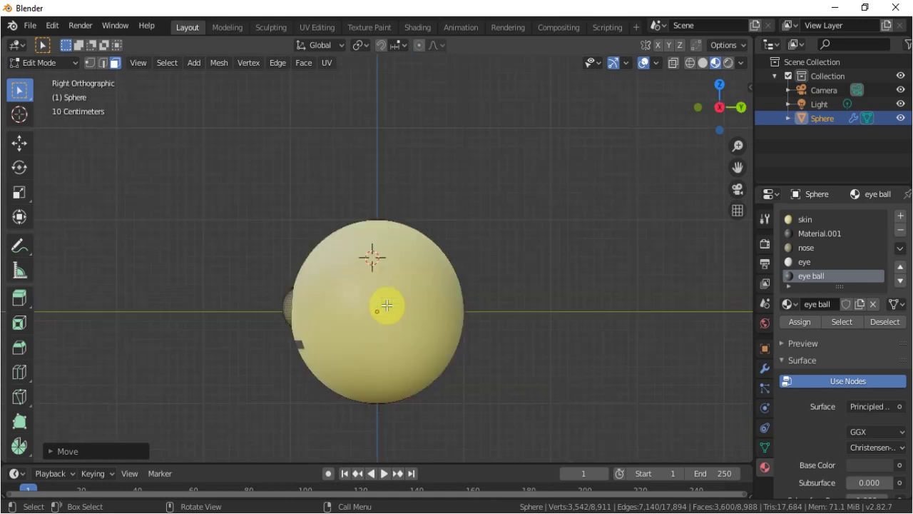
key(g)
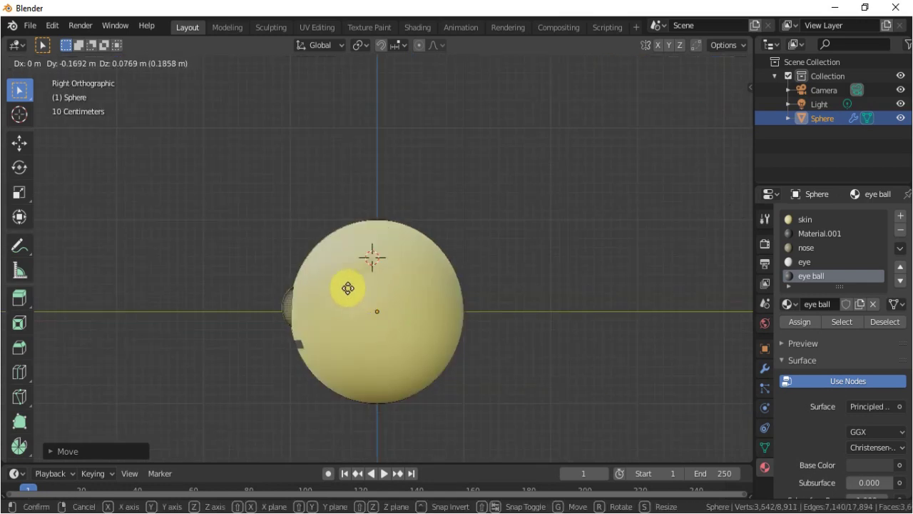
key(KP_1)
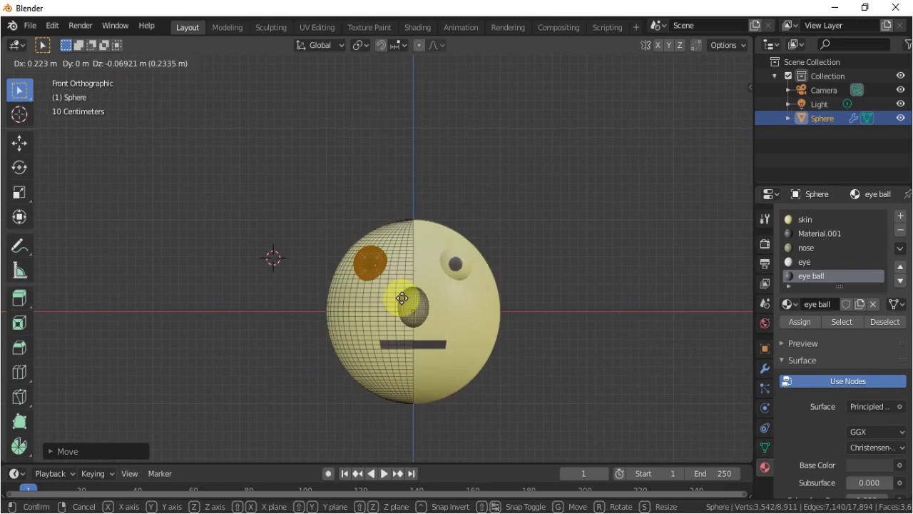
click(402, 298)
key(Tab)
click(807, 219)
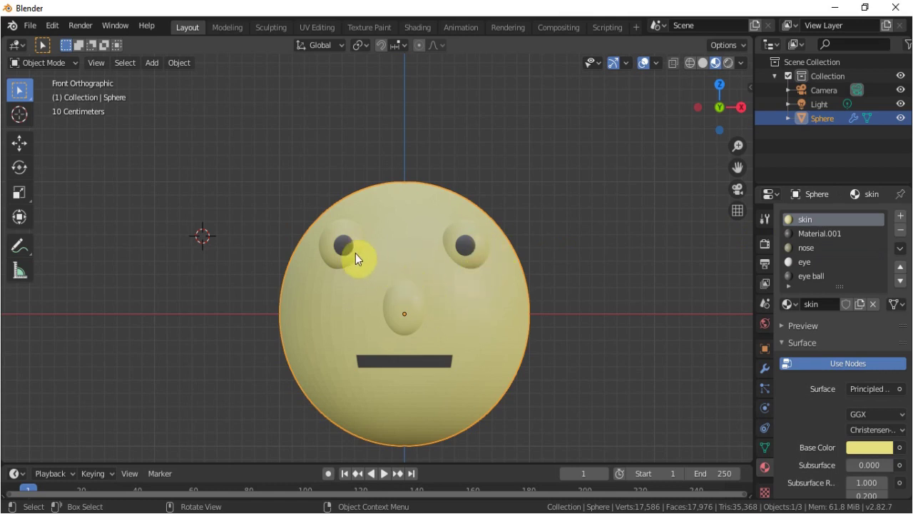
In Edit Mode, select the whole eye mesh and zoom in on it.
key(Tab)
scroll(355, 254, up, 3)
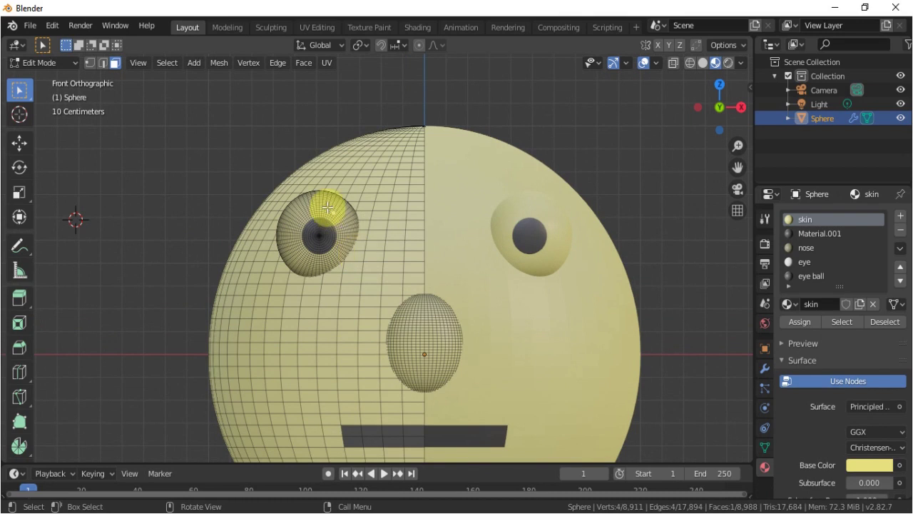
key(ctrl+l)
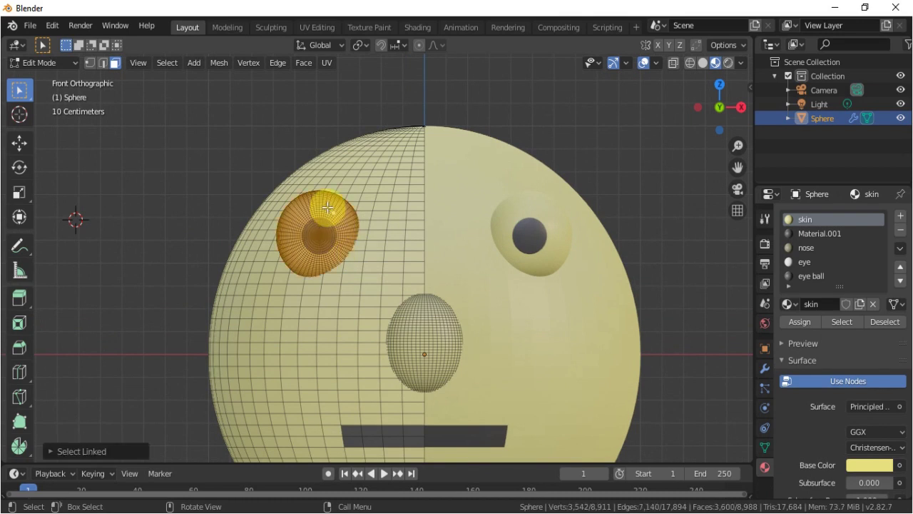
scroll(316, 230, up, 5)
shift+middle_drag(383, 261, 505, 322)
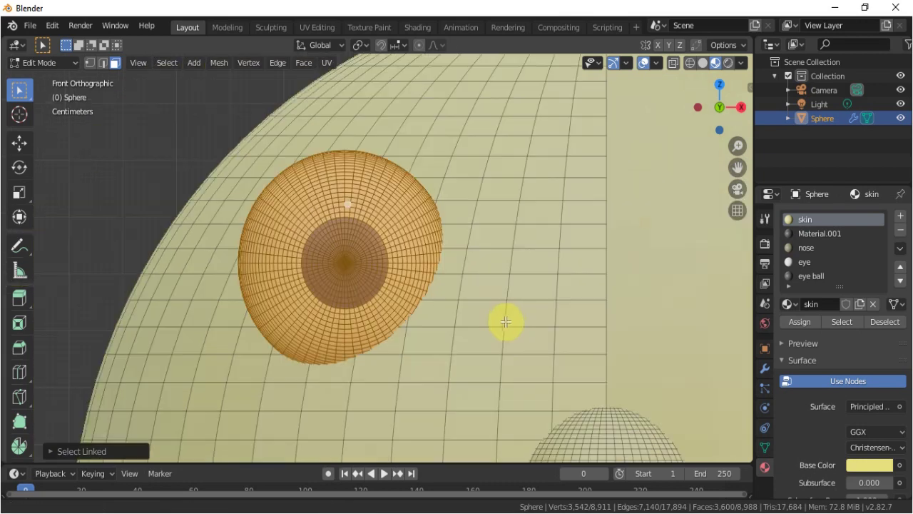
scroll(403, 281, up, 1)
scroll(420, 272, up, 2)
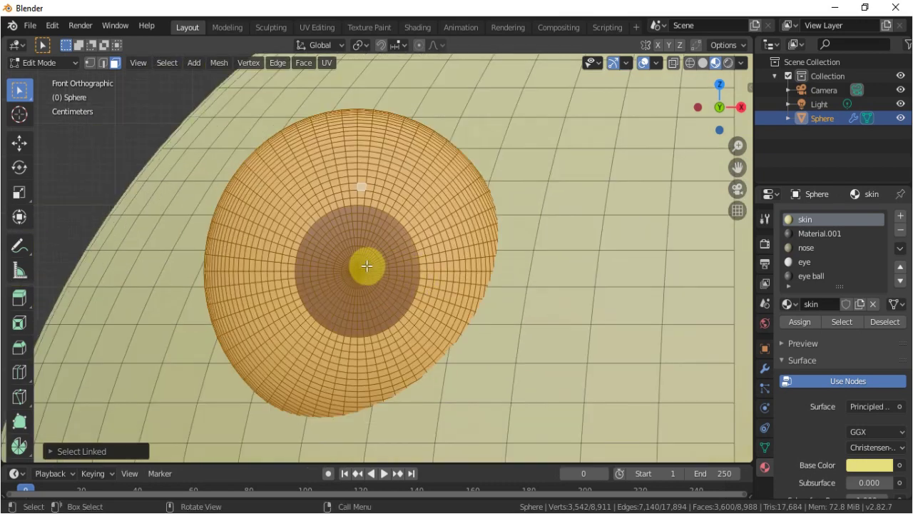
Circle-deselect the pupil, then assign the eye material to the outer eye faces.
key(c)
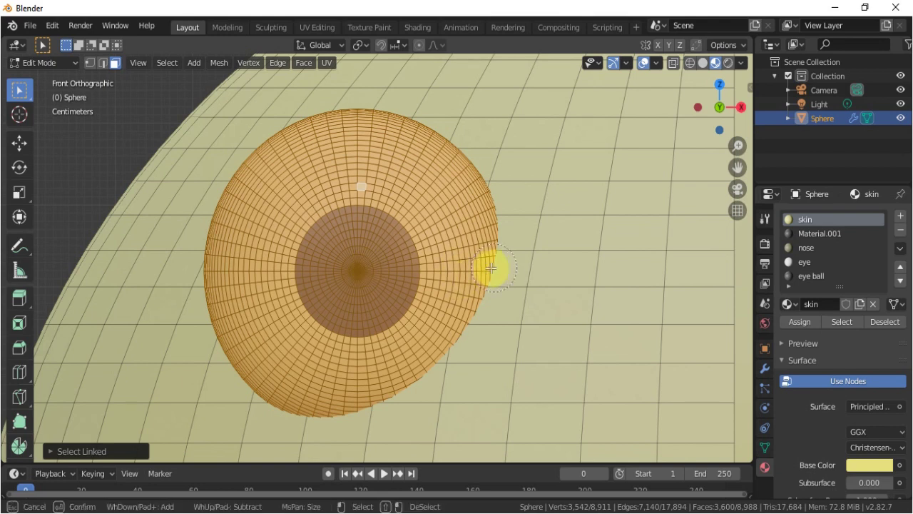
scroll(366, 268, down, 3)
scroll(364, 269, down, 4)
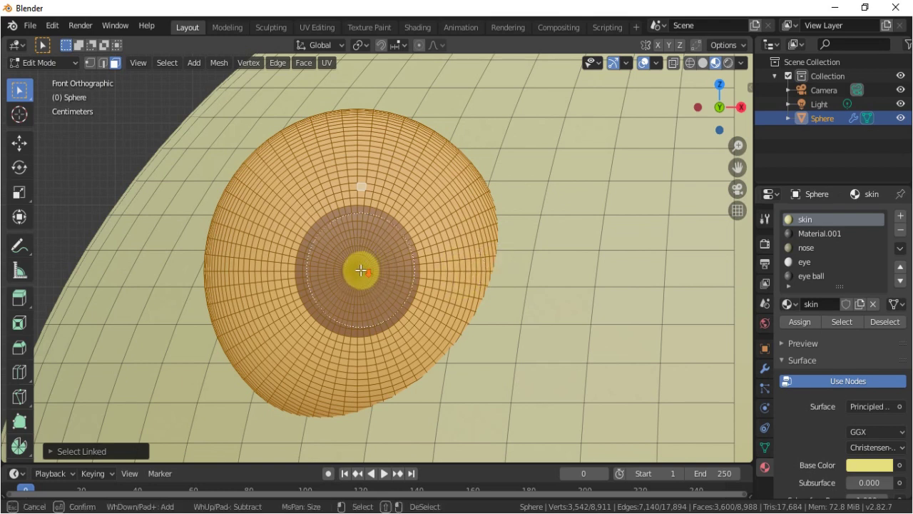
click(361, 271)
scroll(361, 270, down, 1)
shift+click(358, 271)
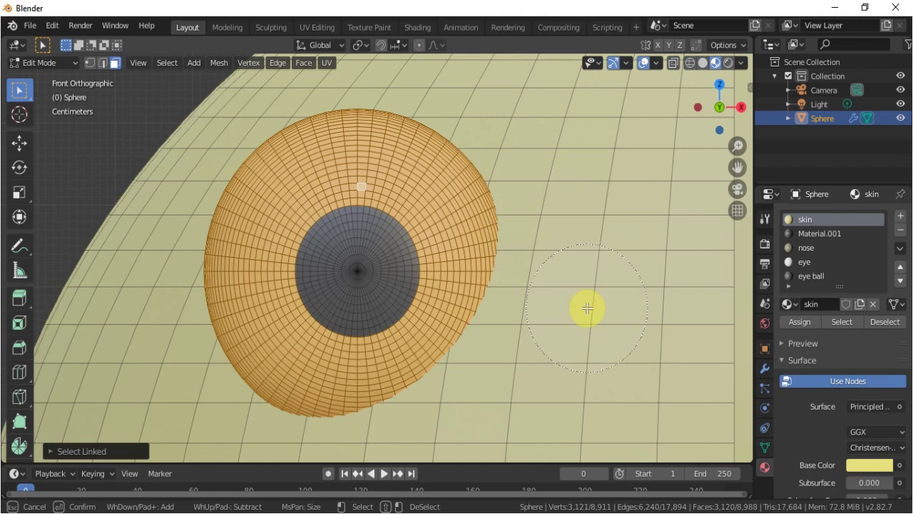
key(Escape)
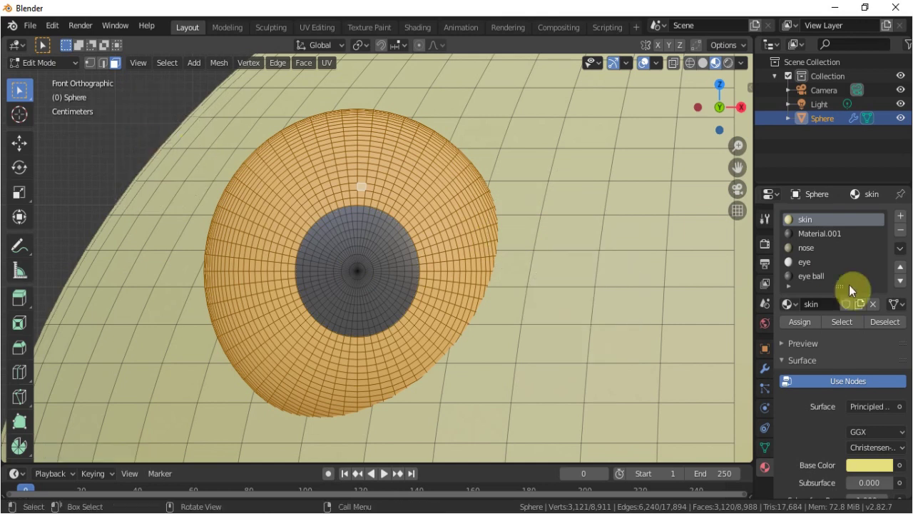
click(806, 262)
click(799, 321)
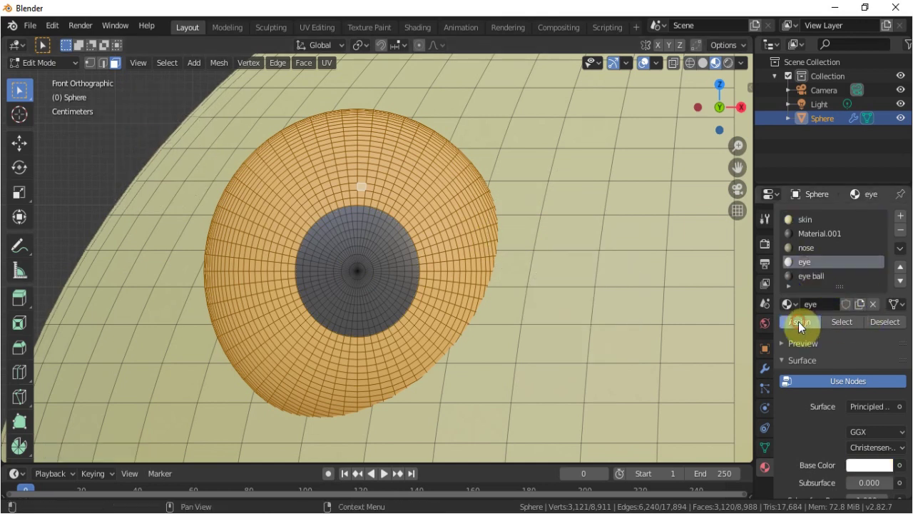
scroll(435, 281, down, 1)
Select the whole oval nose mesh and assign it the olive-grey nose material.
scroll(435, 280, down, 7)
key(Tab)
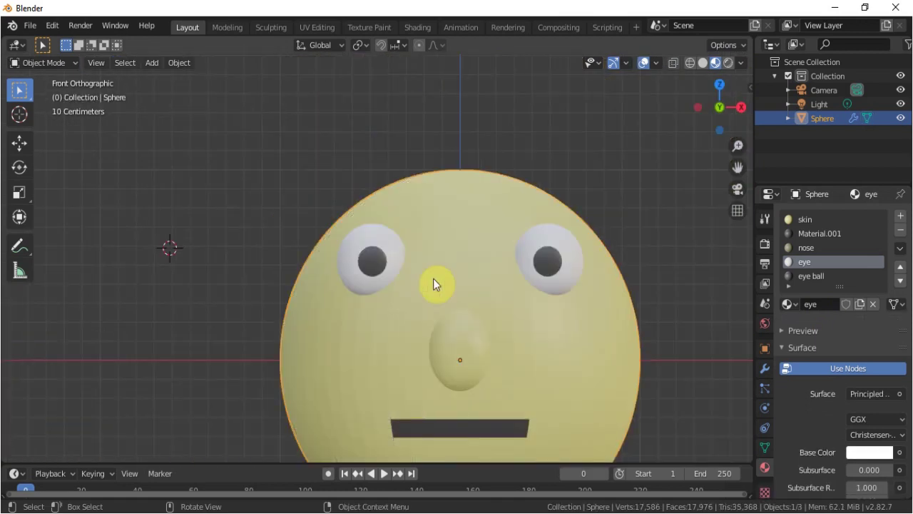
scroll(435, 278, down, 1)
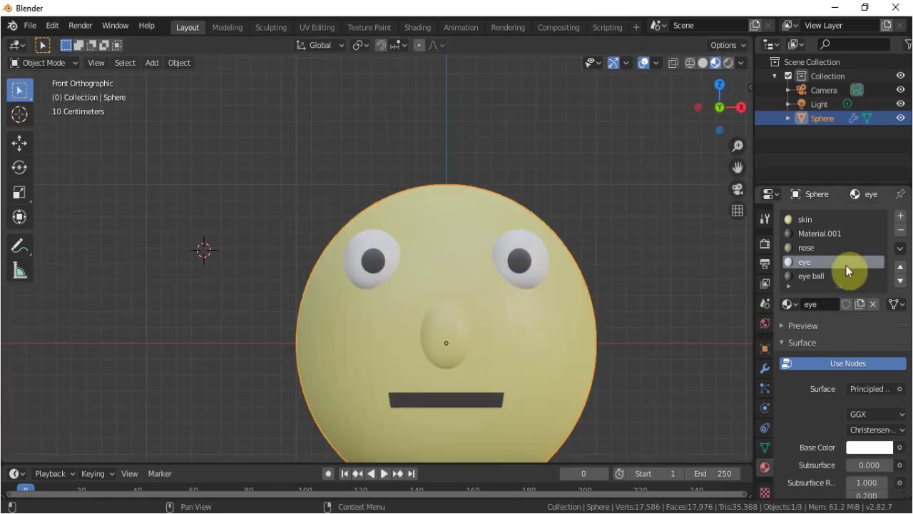
click(820, 247)
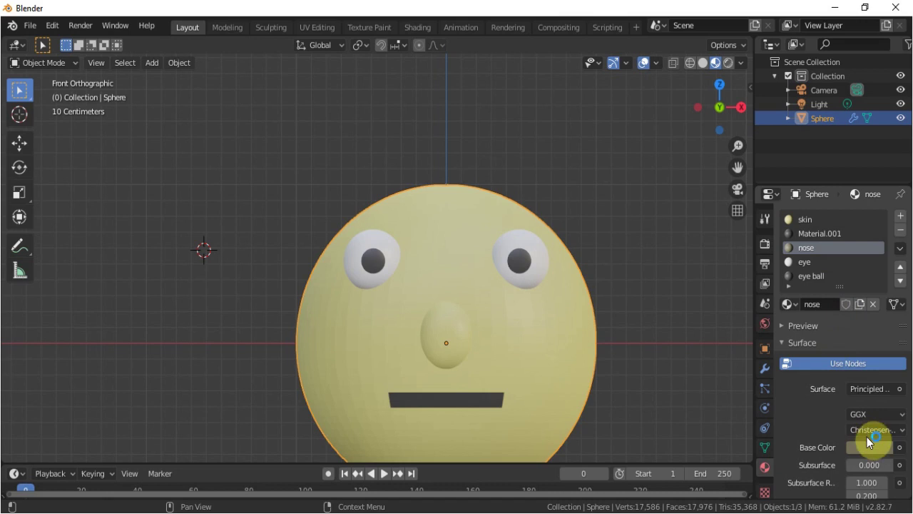
key(Tab)
click(434, 327)
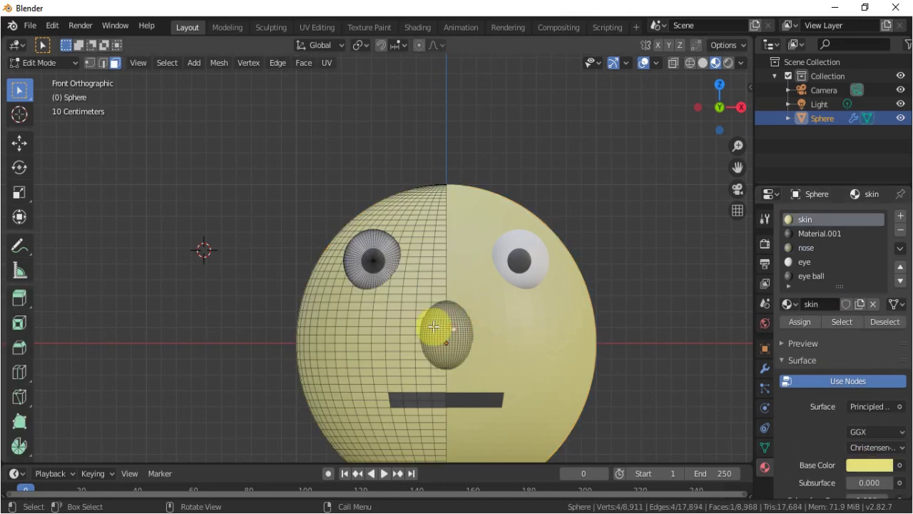
key(ctrl+l)
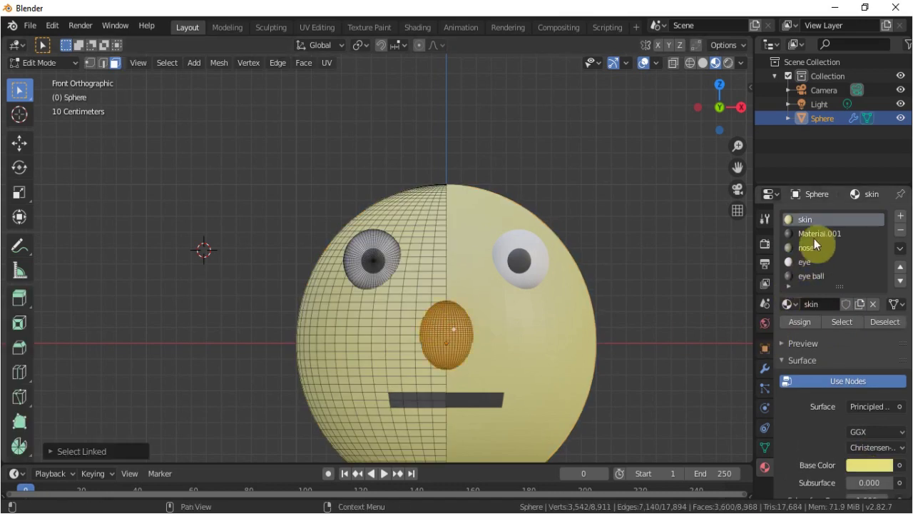
click(806, 250)
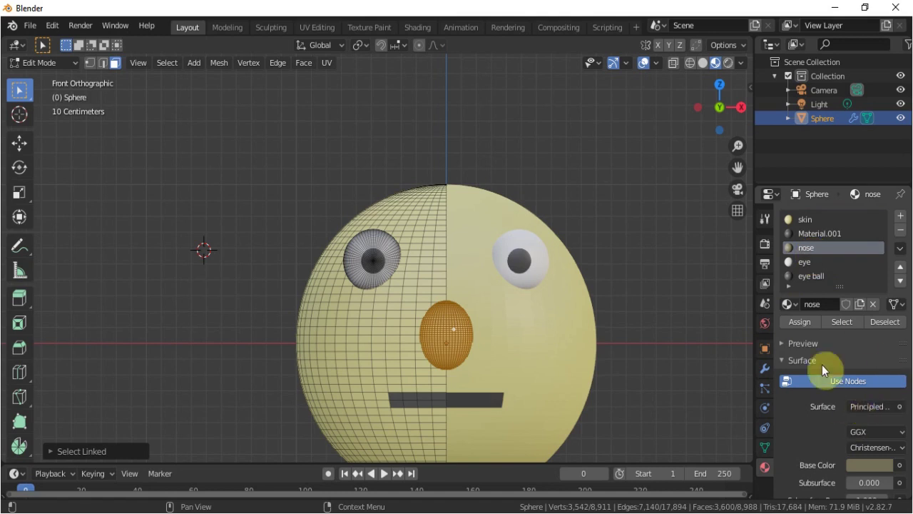
click(805, 320)
key(Tab)
scroll(540, 332, down, 2)
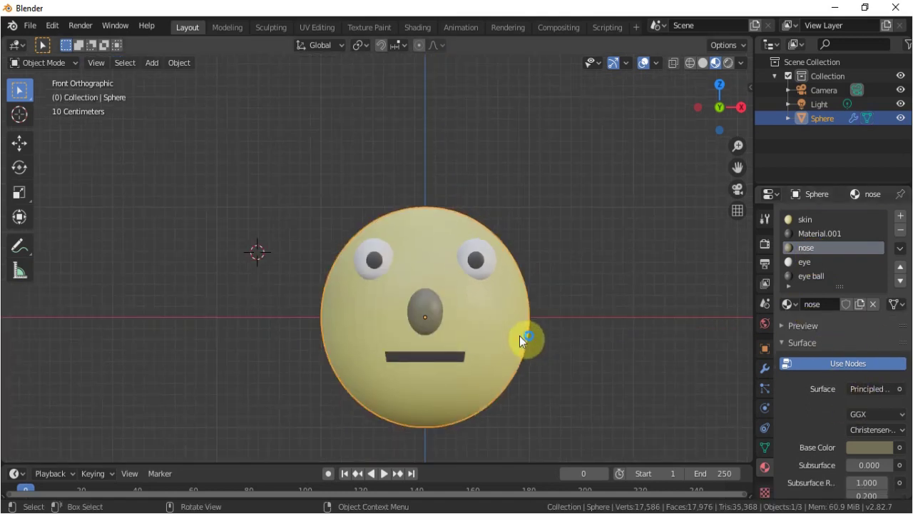
shift+middle_drag(498, 323, 491, 299)
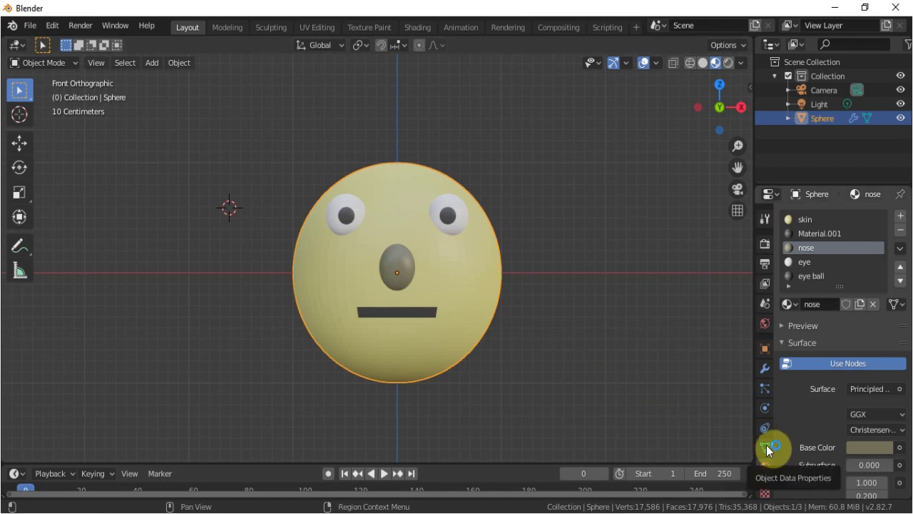
In Object Data Properties, add a Basis shape key plus a second key renamed 'eye out'.
click(765, 446)
click(900, 343)
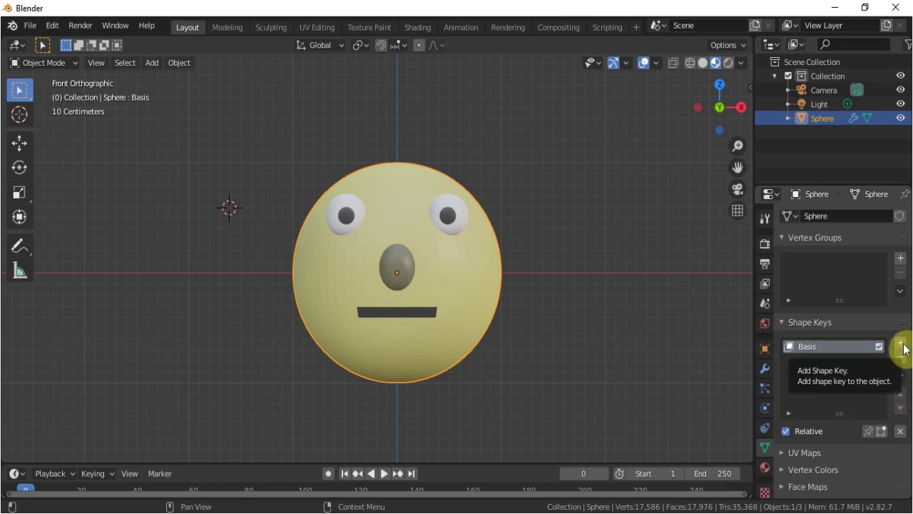
click(901, 345)
double_click(815, 363)
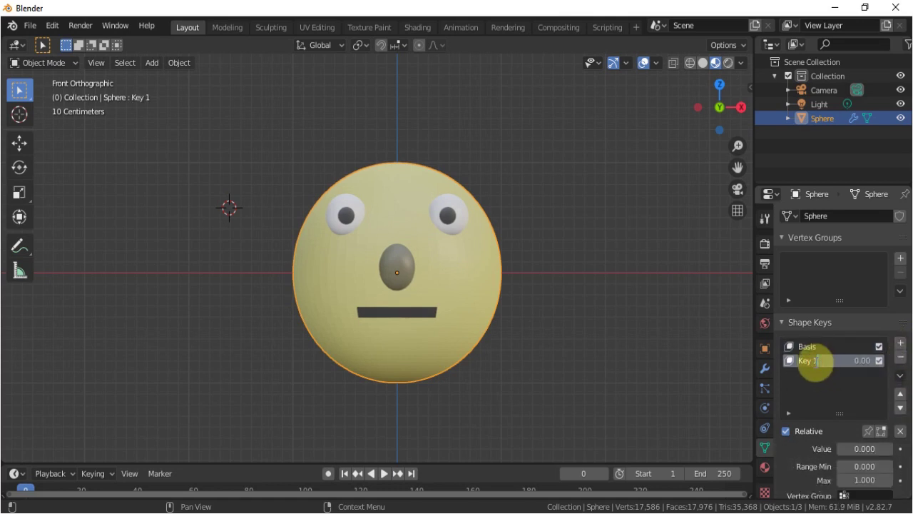
text(eye ou)
text(t)
key(Return)
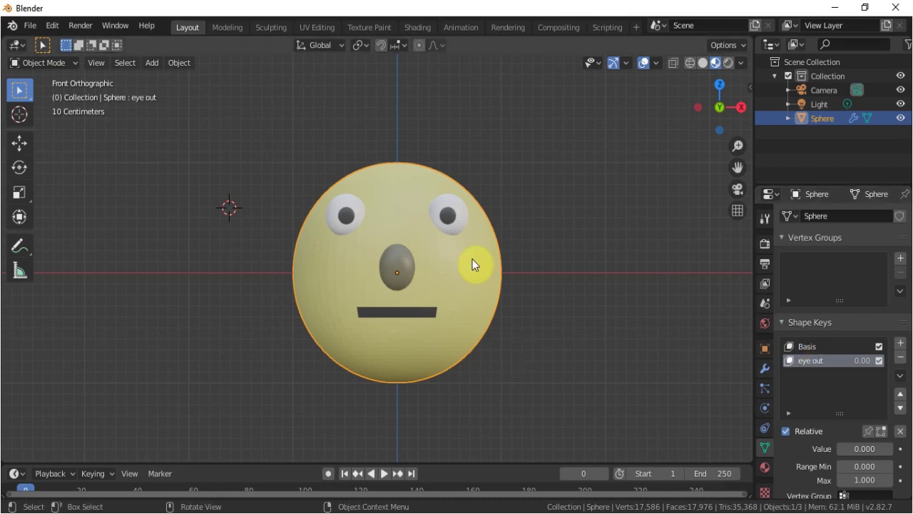
With 'eye out' active, select the left eye and stretch it along Y from the side view.
key(Tab)
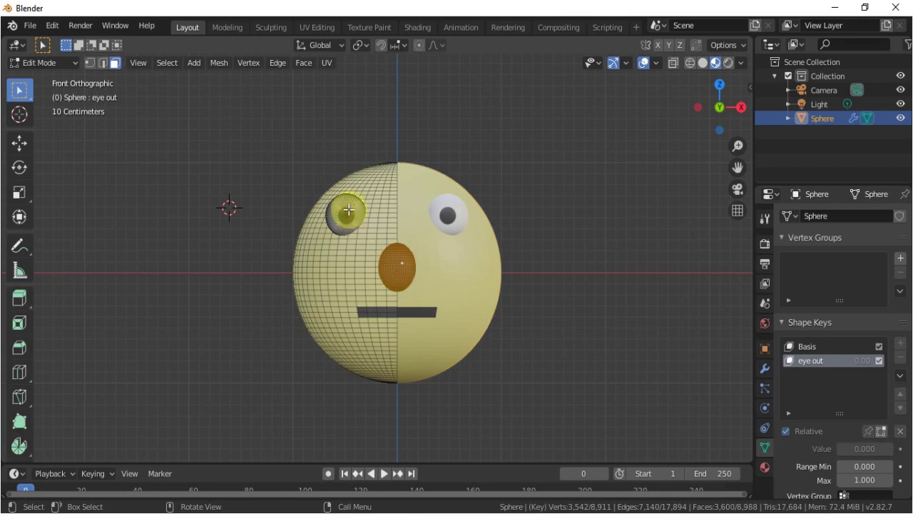
click(349, 209)
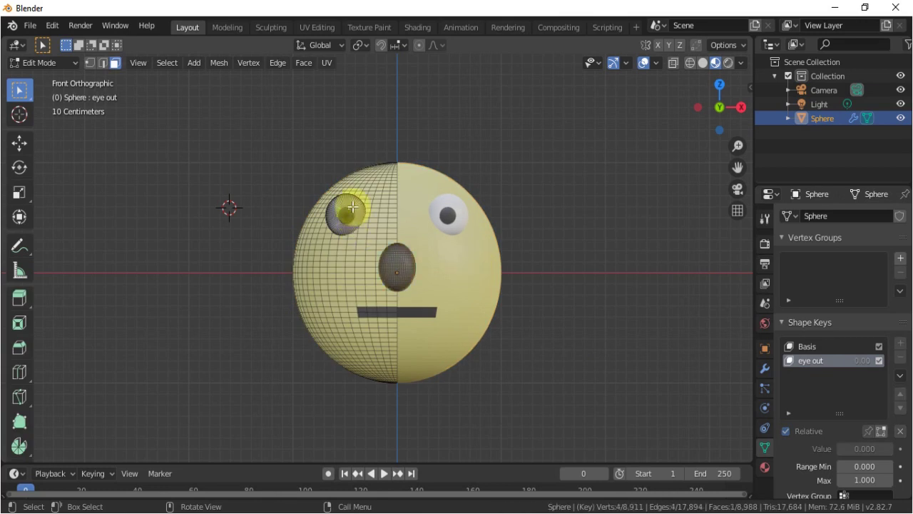
key(ctrl+l)
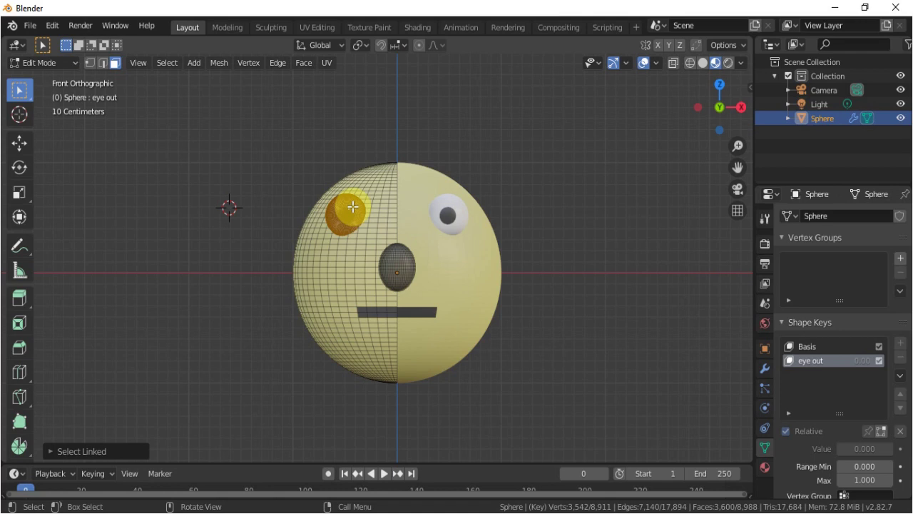
key(KP_3)
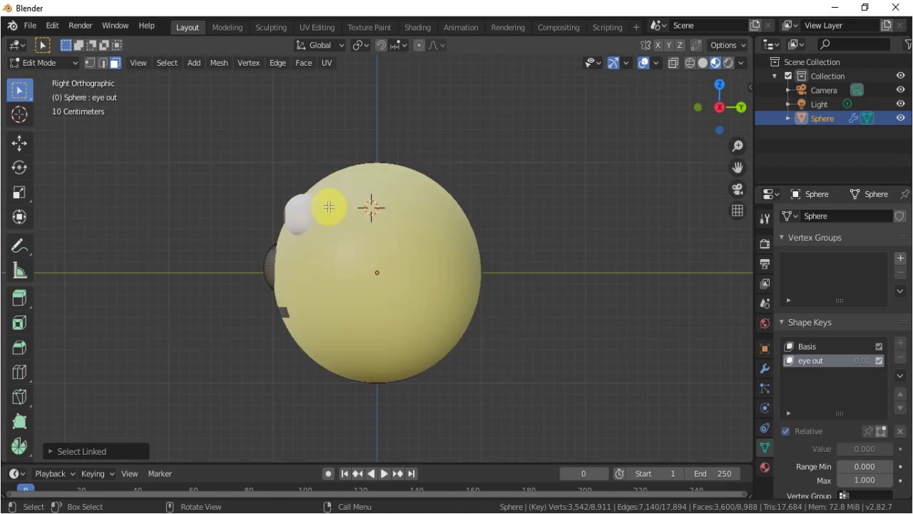
key(s)
key(y)
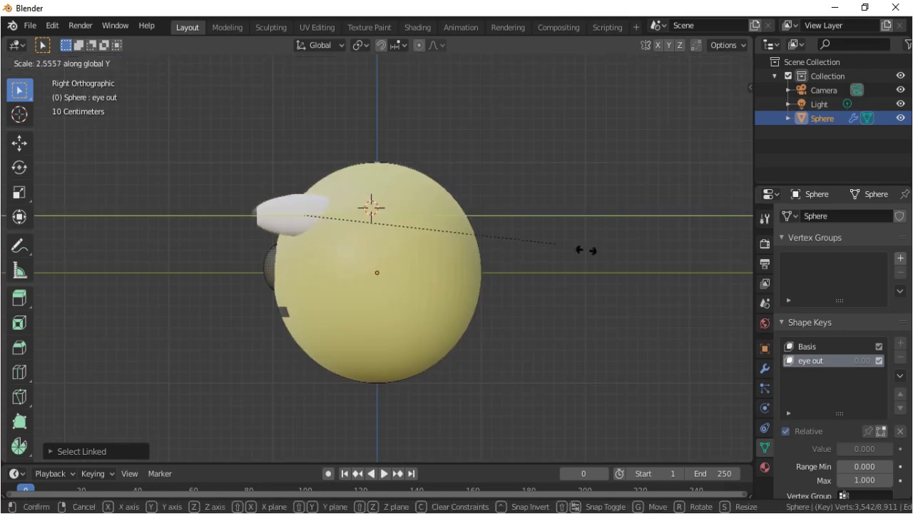
click(603, 250)
key(KP_1)
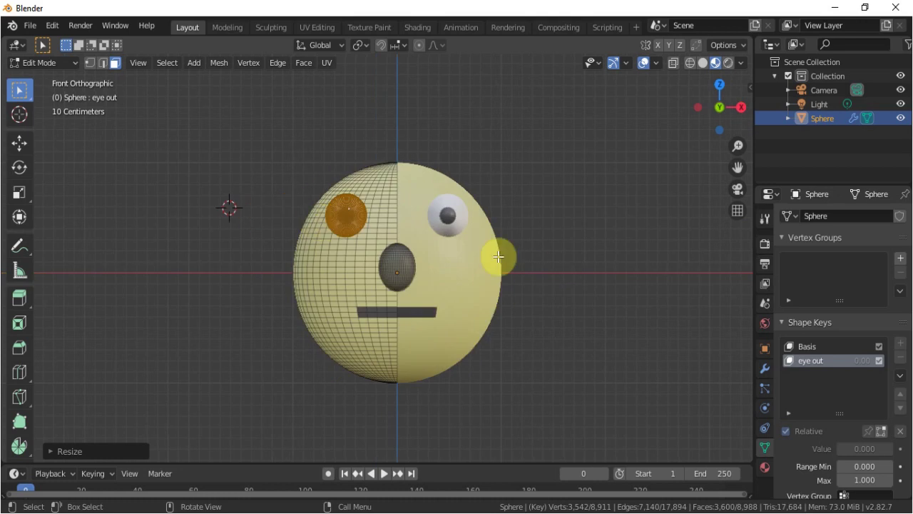
key(Tab)
Slide the eye out value between 0 and 1 to preview the bulging eyes, then face front.
click(862, 445)
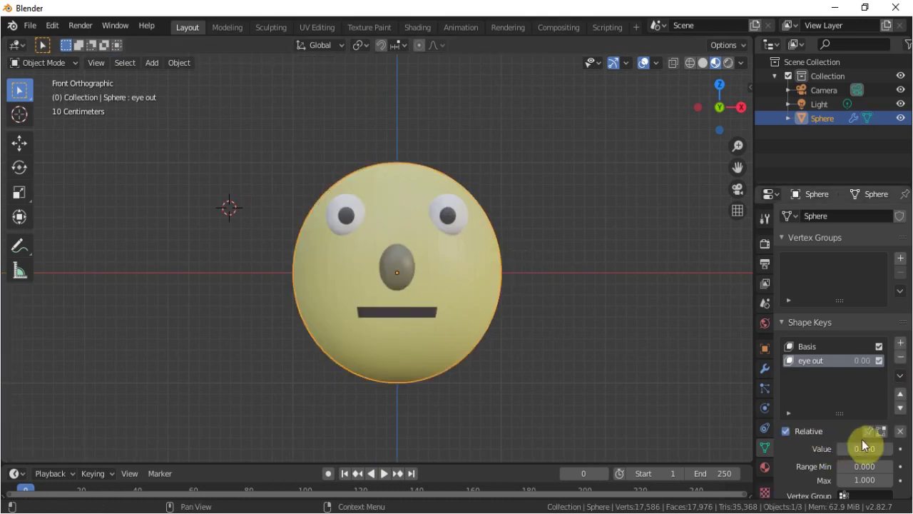
mouse_move(862, 448)
mouse_down()
mouse_move(892, 448)
mouse_move(841, 448)
mouse_up()
middle_drag(626, 362, 540, 346)
click(844, 448)
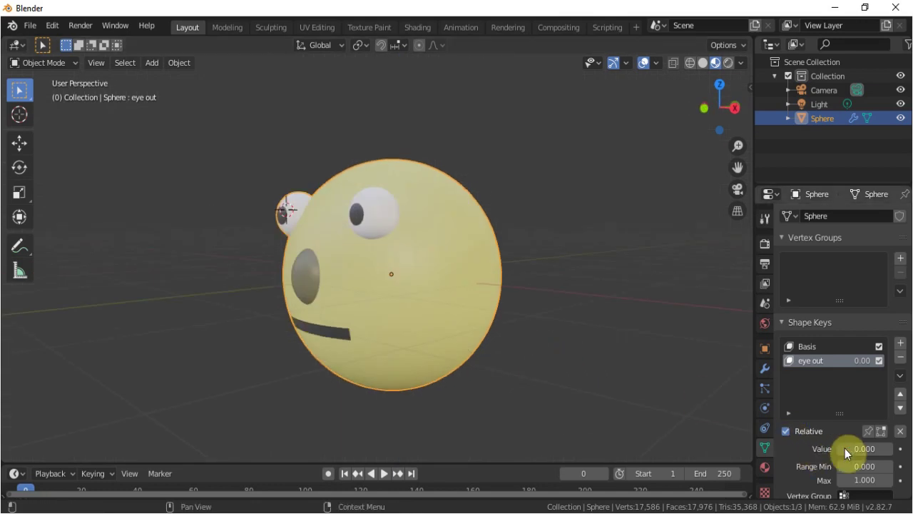
mouse_move(862, 449)
mouse_down()
mouse_move(892, 448)
mouse_move(842, 449)
mouse_up()
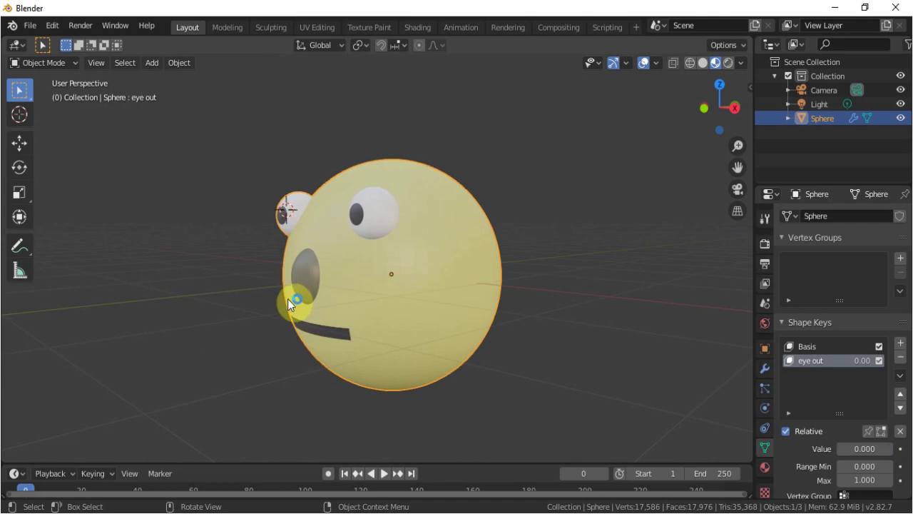
key(KP_1)
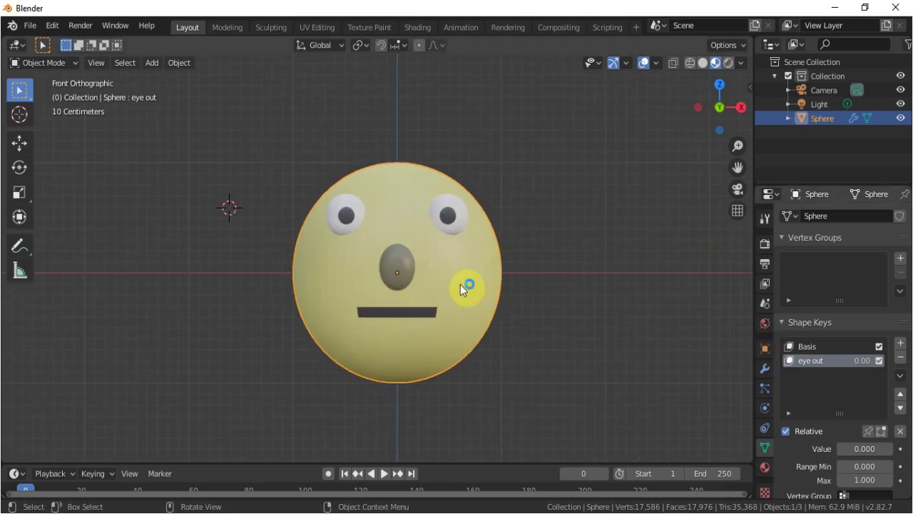
Within the eye out key, select the nose and reposition it vertically.
key(Tab)
click(401, 264)
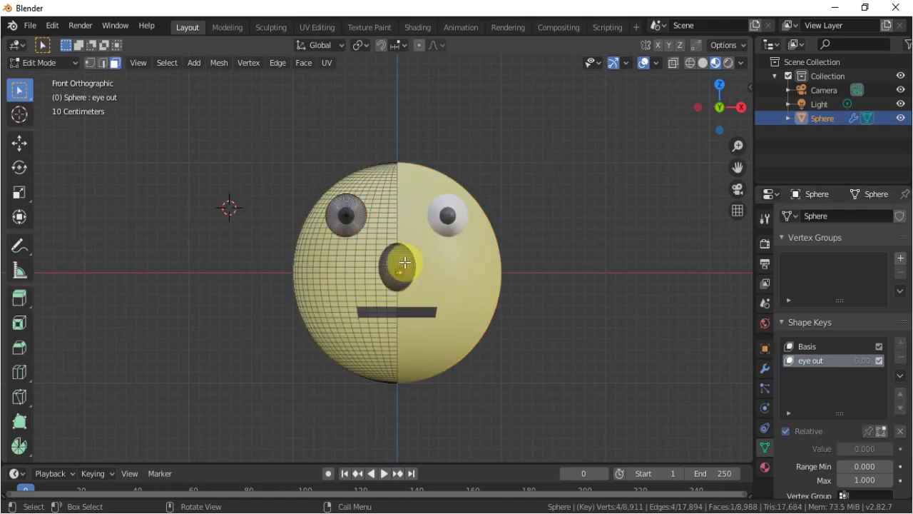
key(l)
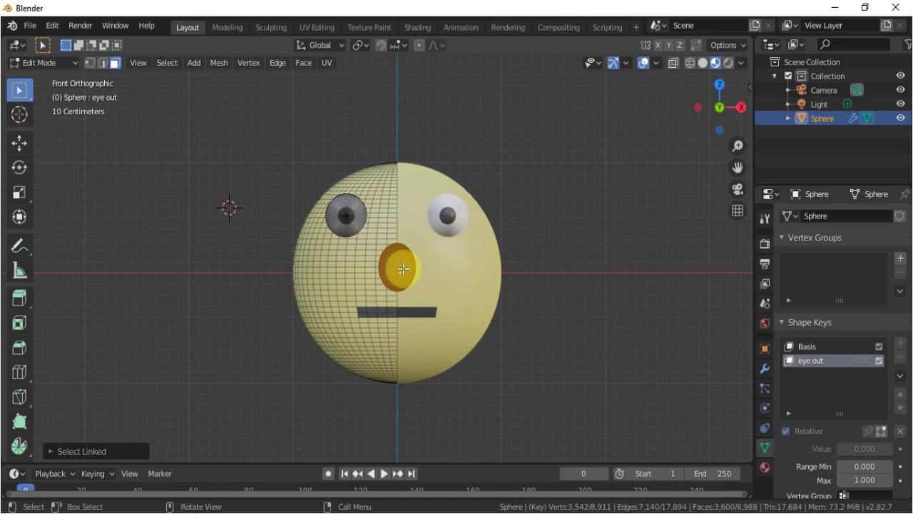
key(g)
click(403, 262)
key(g)
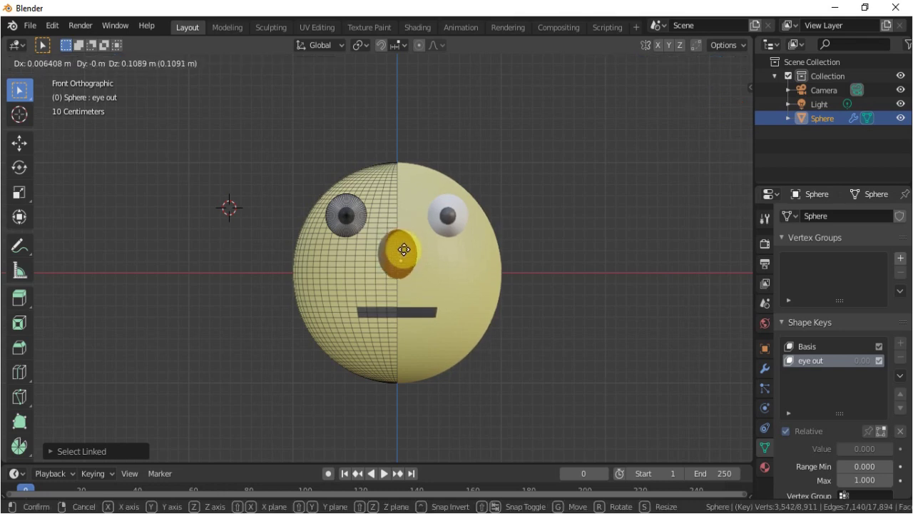
key(Escape)
key(g)
key(z)
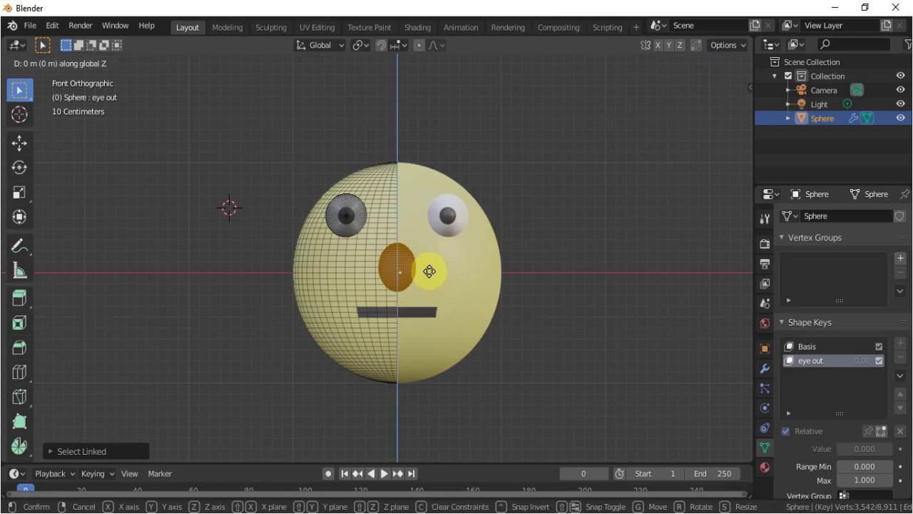
click(430, 270)
Scale the nose up, then preview eye out at full strength and reset it to zero.
key(s)
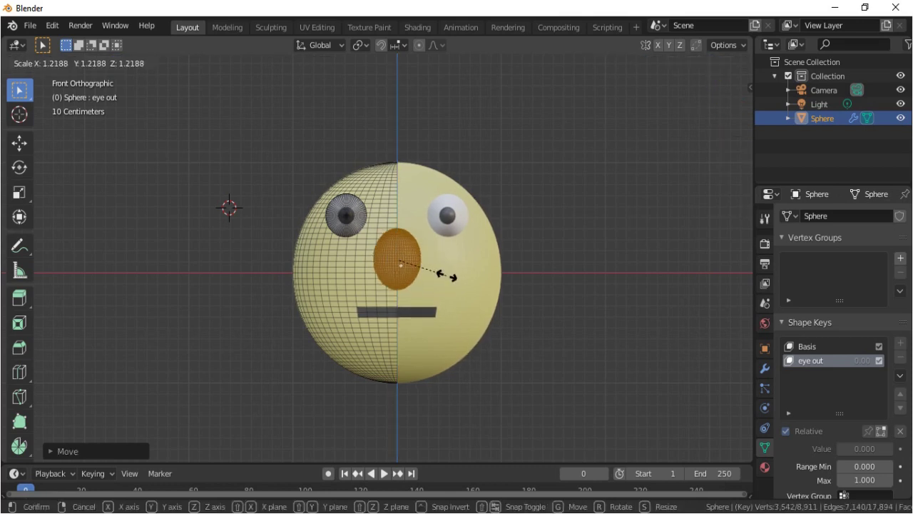
click(445, 271)
key(Tab)
middle_drag(444, 271, 535, 350)
drag(841, 449, 893, 448)
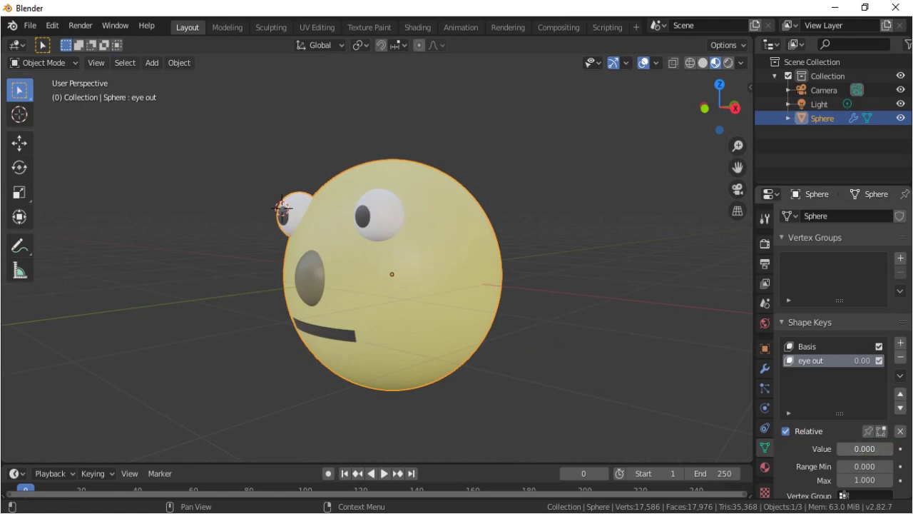
key(ctrl+z)
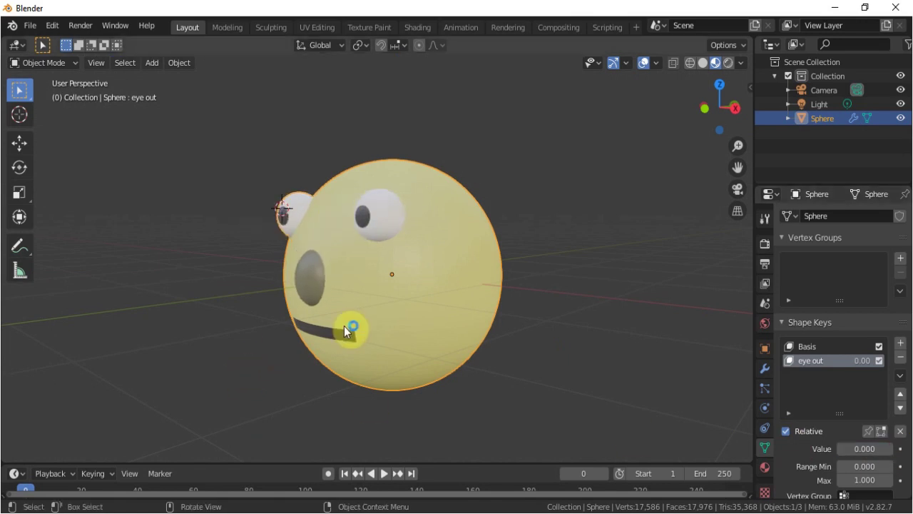
key(KP_1)
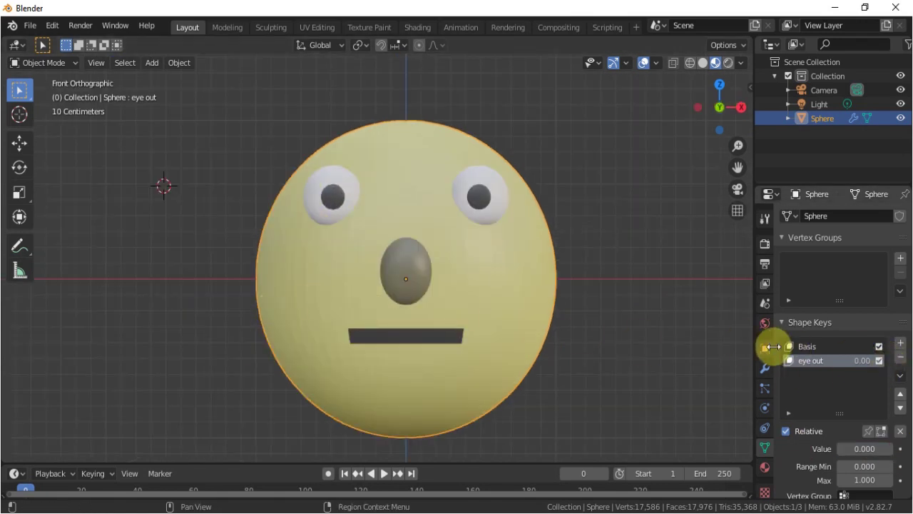
Add a third shape key and rename it 'mouth'.
click(900, 343)
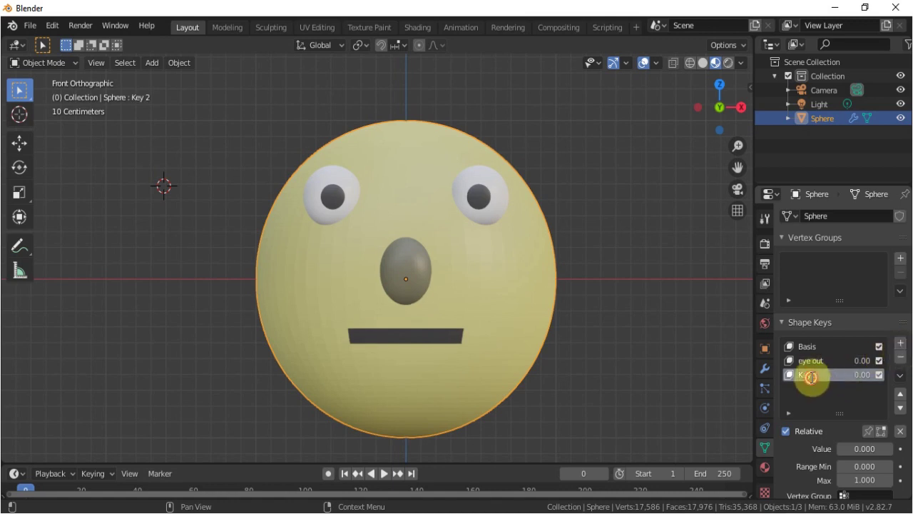
double_click(810, 376)
text(mouth)
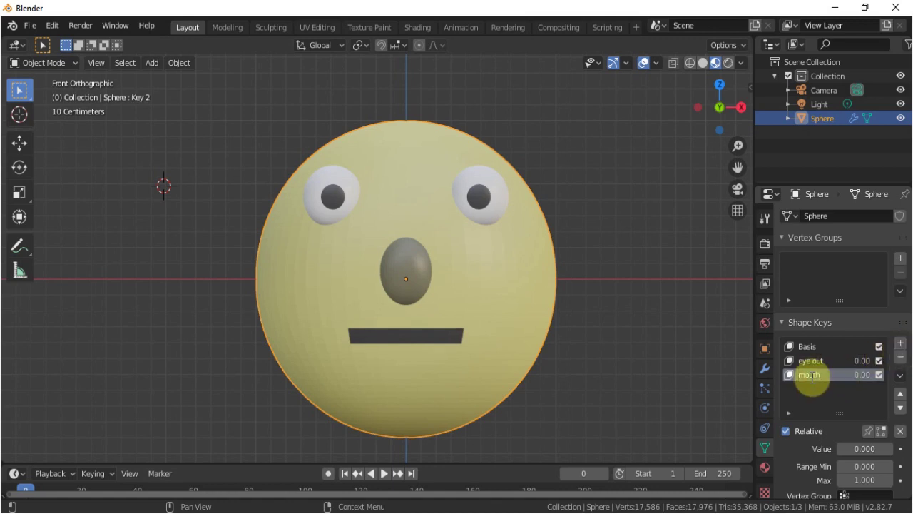
key(Return)
In edge select mode, pick two mouth edges and rip them apart.
key(Tab)
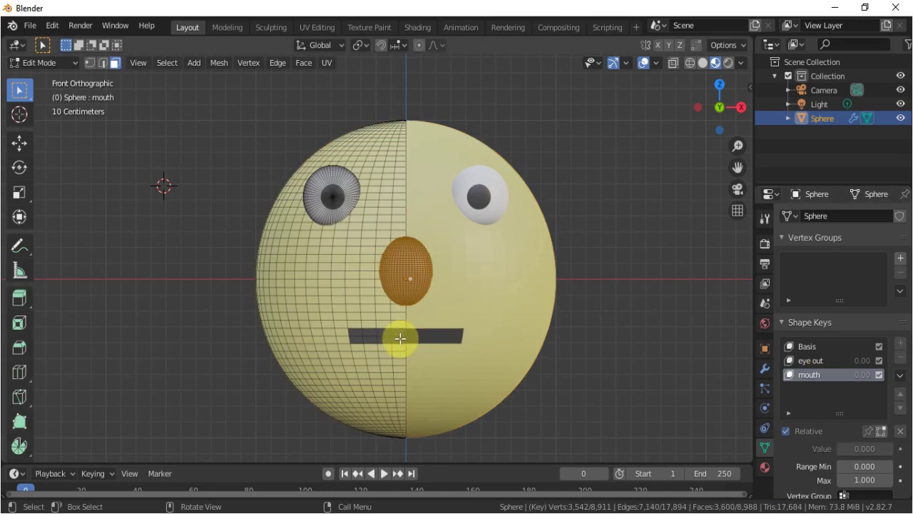
scroll(399, 340, up, 1)
scroll(400, 340, up, 2)
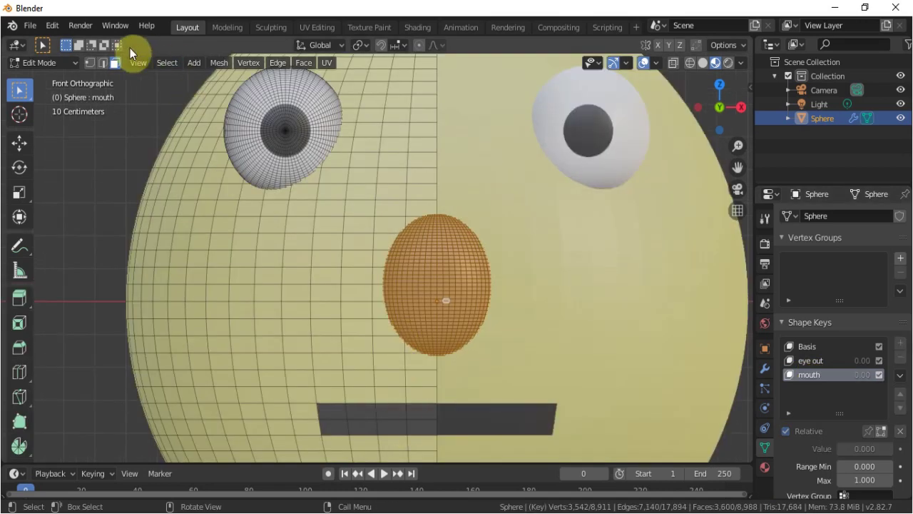
click(106, 66)
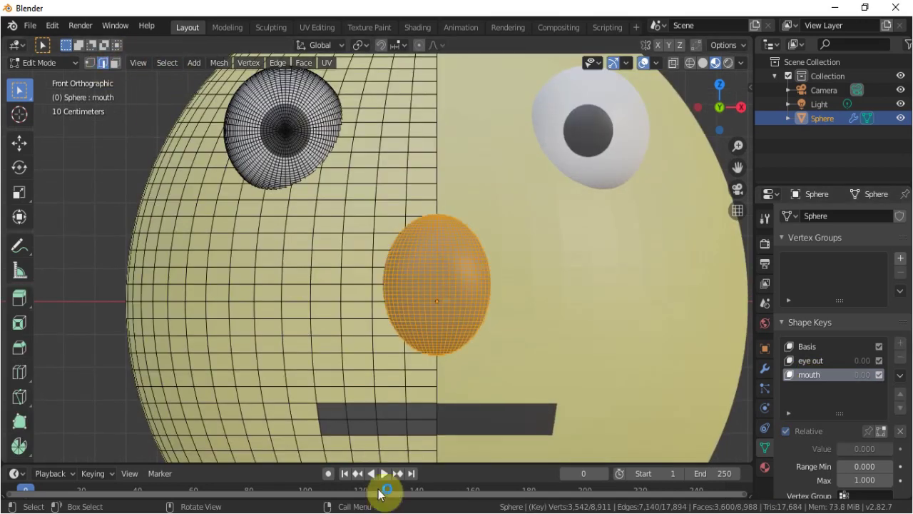
click(424, 420)
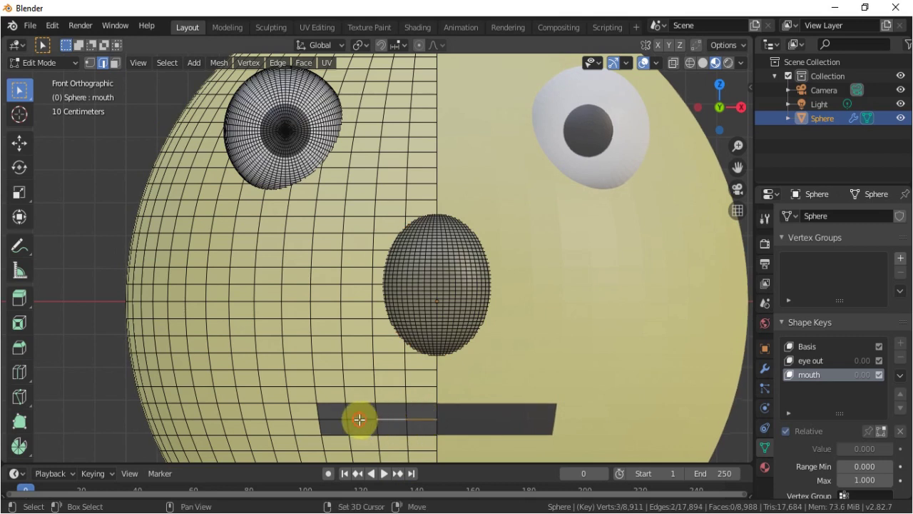
shift+click(332, 416)
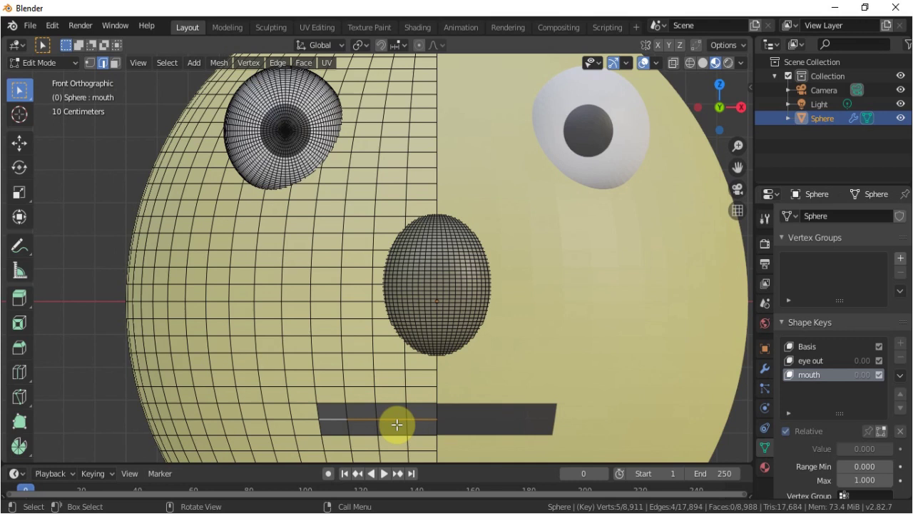
key(e)
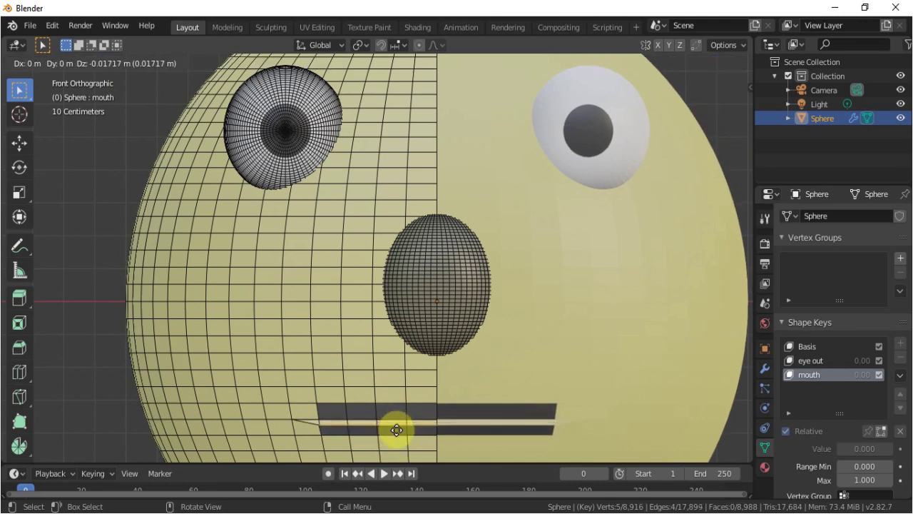
Cancel the rip drag and pull the ripped mouth edges outward in the right-side view.
right_click(396, 429)
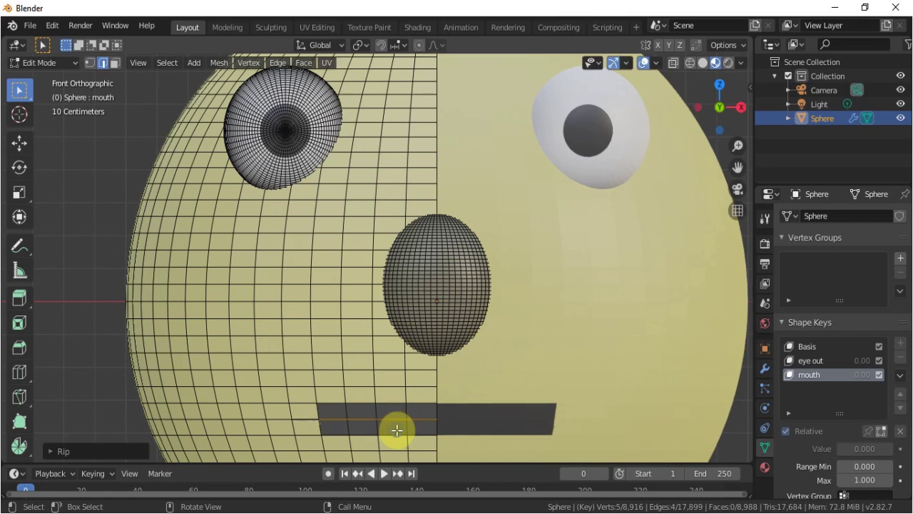
key(KP_3)
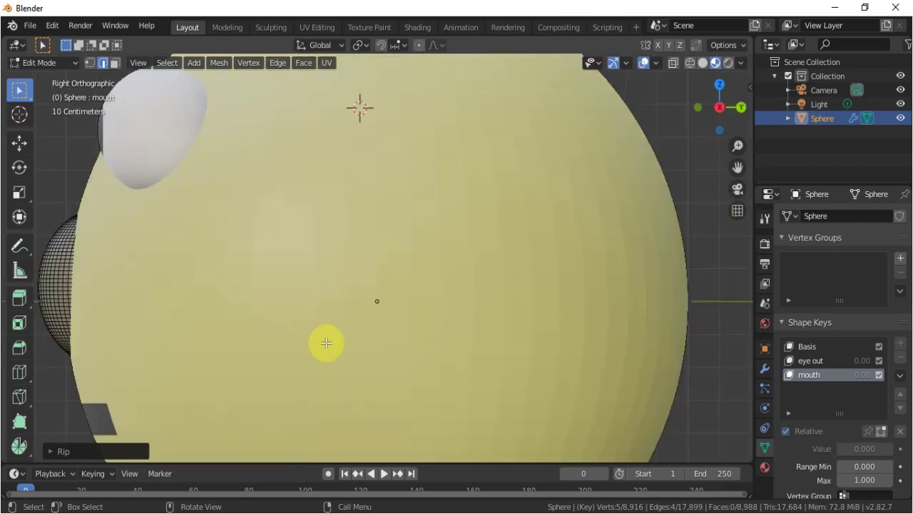
scroll(314, 346, down, 1)
scroll(295, 351, down, 1)
shift+middle_drag(182, 362, 336, 312)
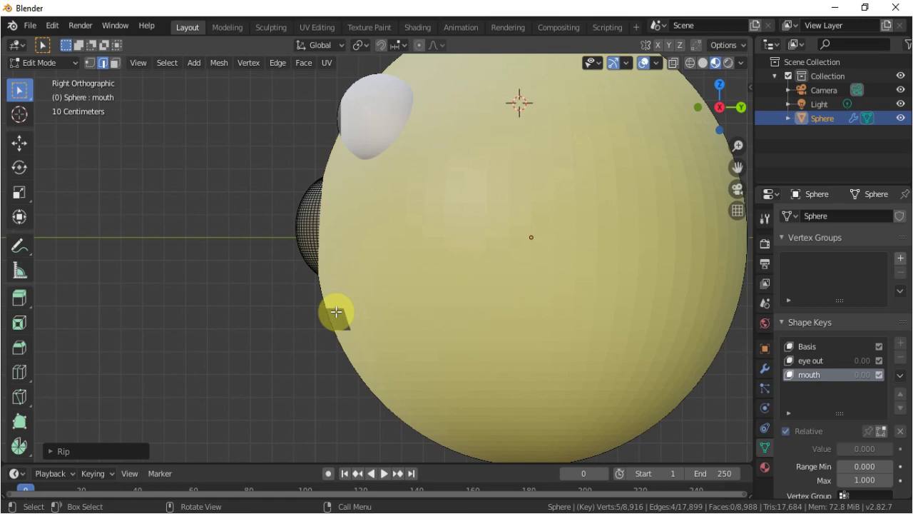
key(g)
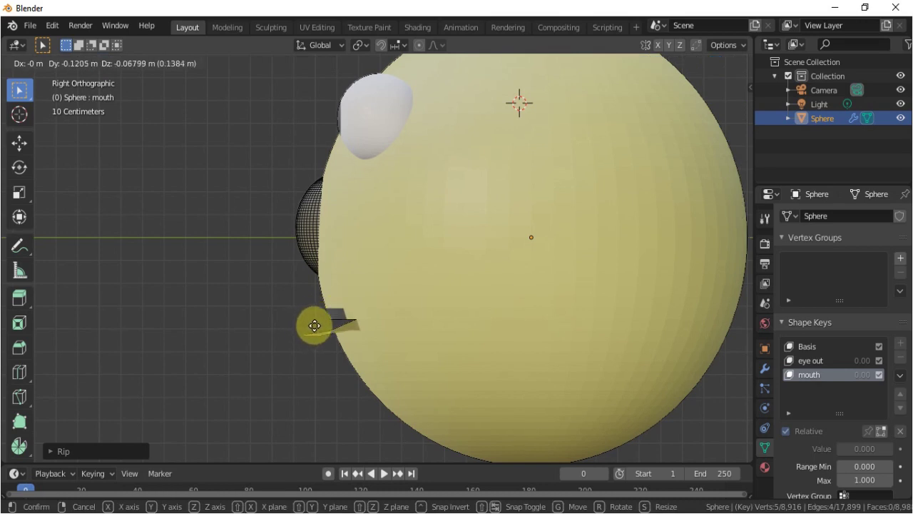
click(320, 323)
key(KP_1)
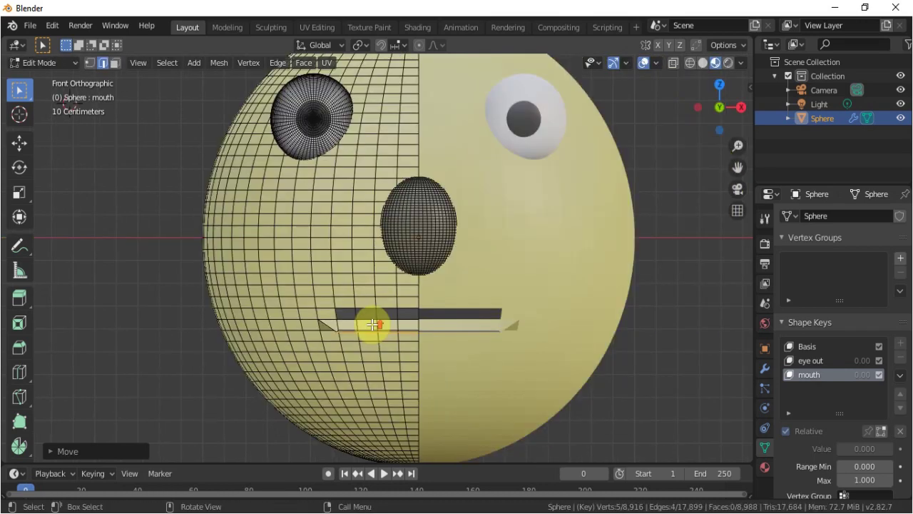
Adjust the mouth edge again from the side, then return to front view and Object Mode.
scroll(350, 350, up, 3)
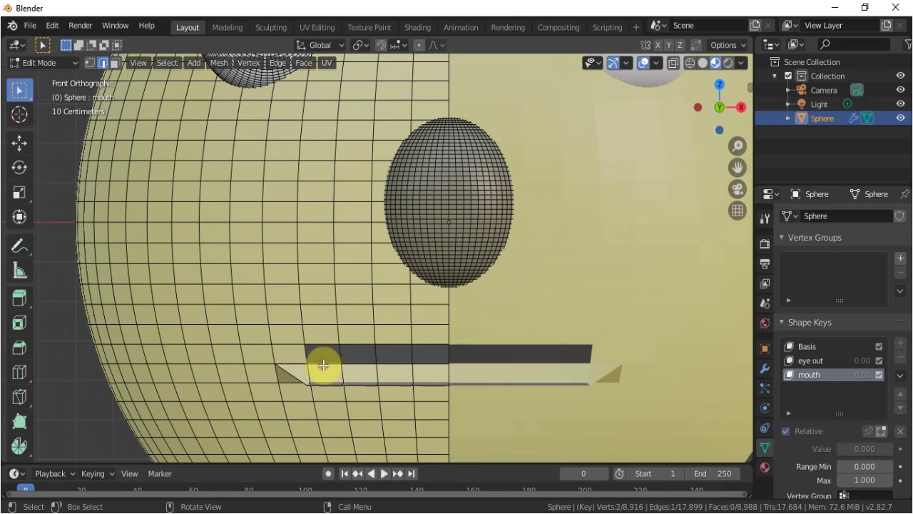
middle_drag(324, 365, 456, 347)
key(KP_5)
key(KP_3)
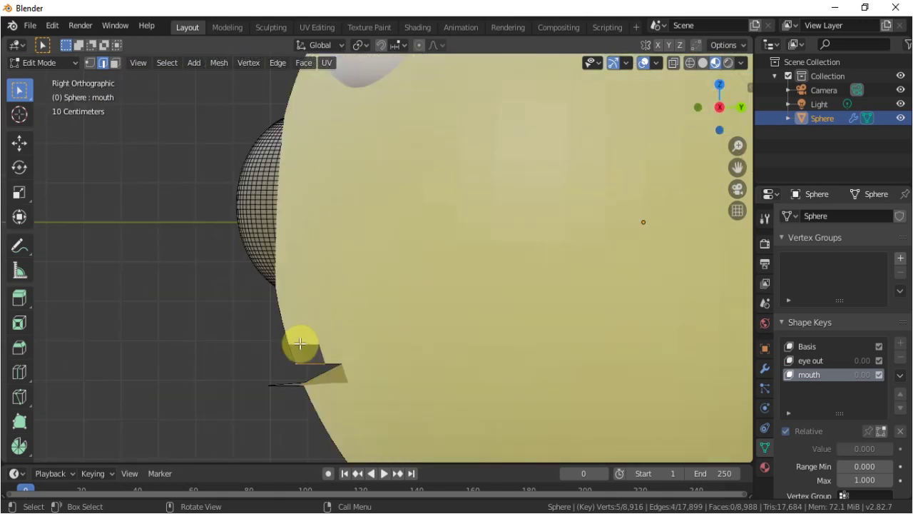
key(g)
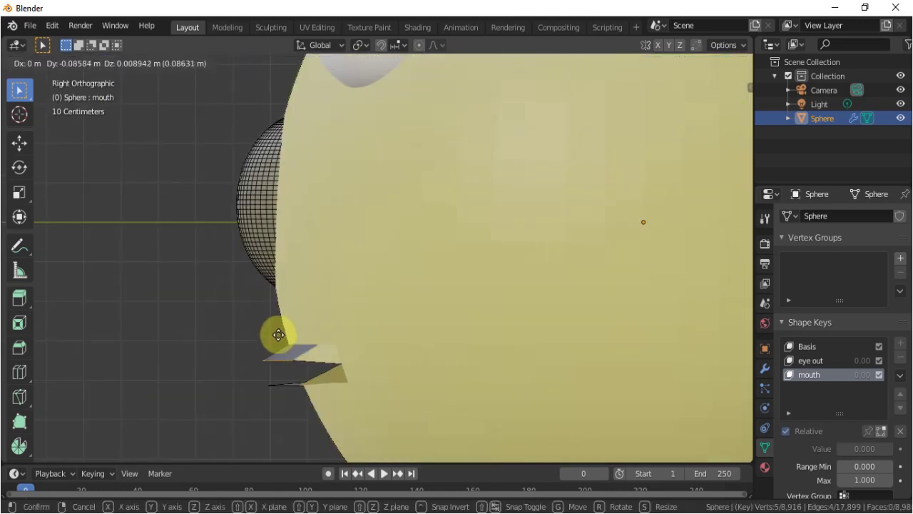
click(283, 328)
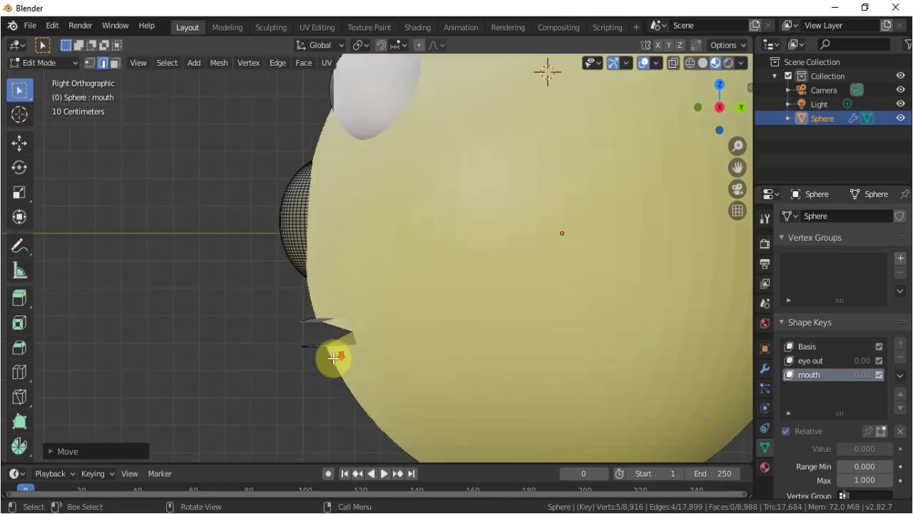
key(KP_5)
key(KP_1)
key(Tab)
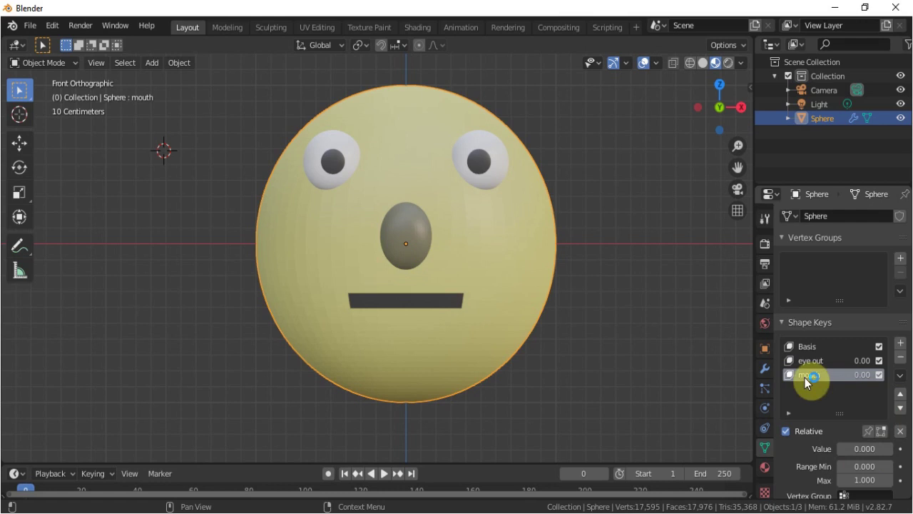
In Edit Mode, select the linked nose mesh and move it lower, then shift the left eye slightly.
click(412, 236)
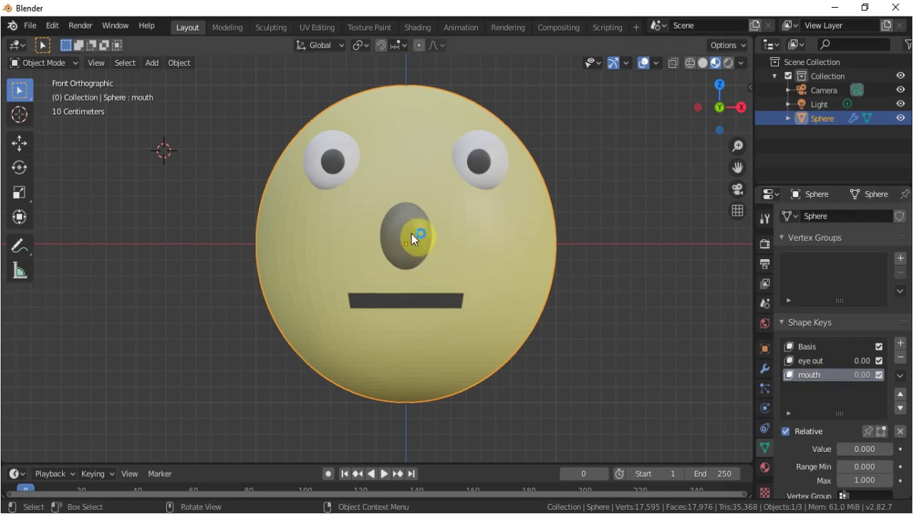
key(Tab)
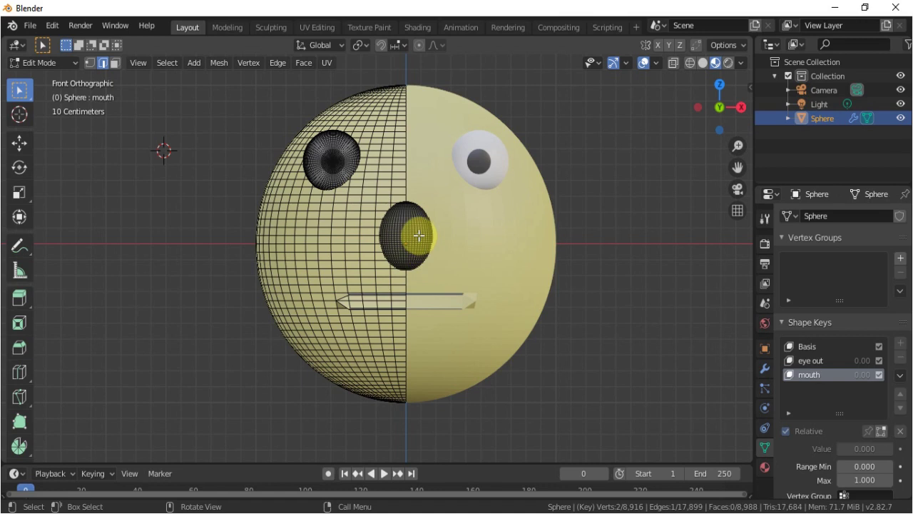
key(ctrl+l)
key(g)
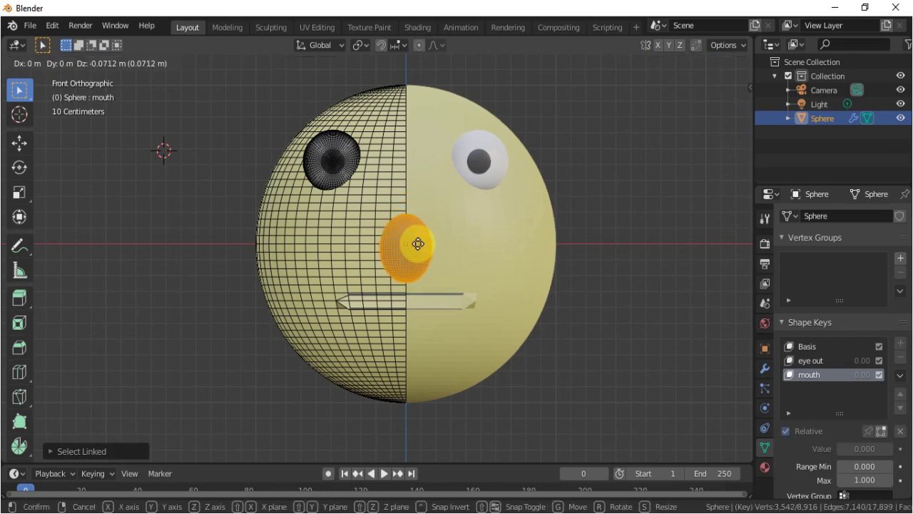
click(418, 244)
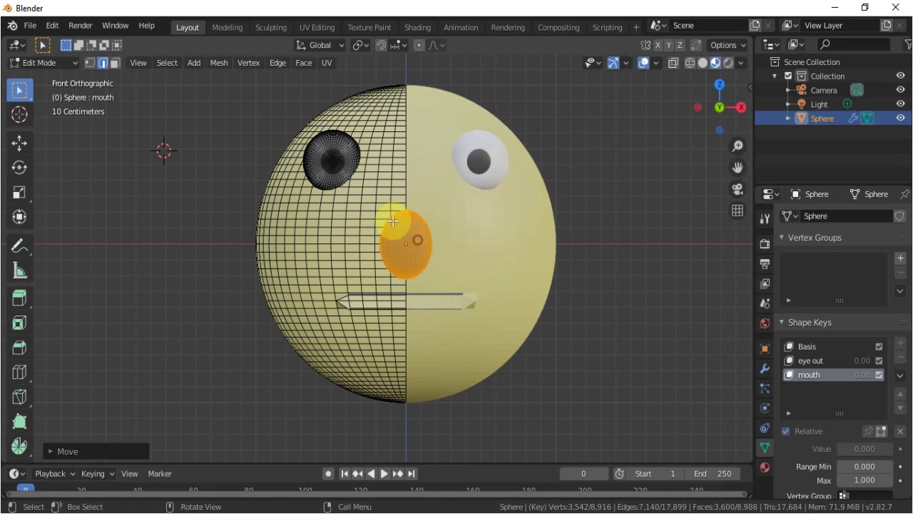
click(320, 163)
drag(320, 177, 325, 181)
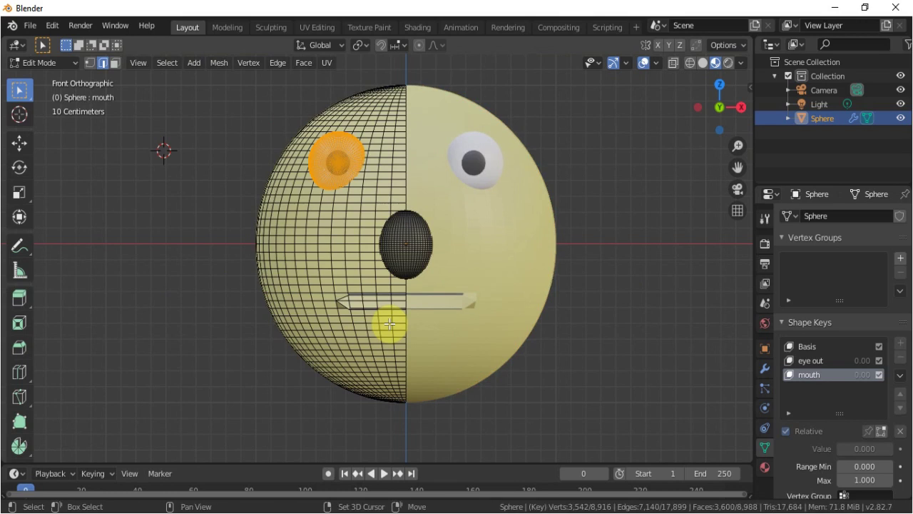
Add a UV sphere scaled into a thin mouth piece, then show the Material Properties.
key(shift+c)
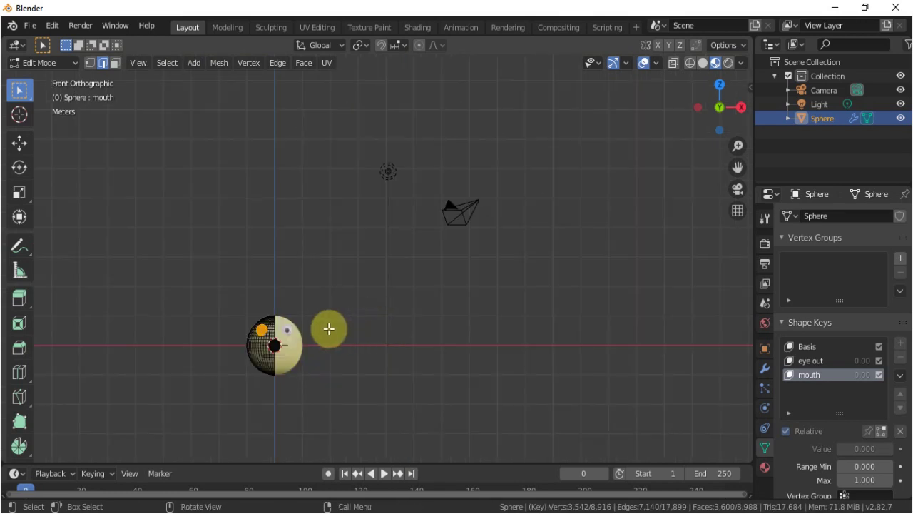
shift+middle_drag(328, 340, 493, 228)
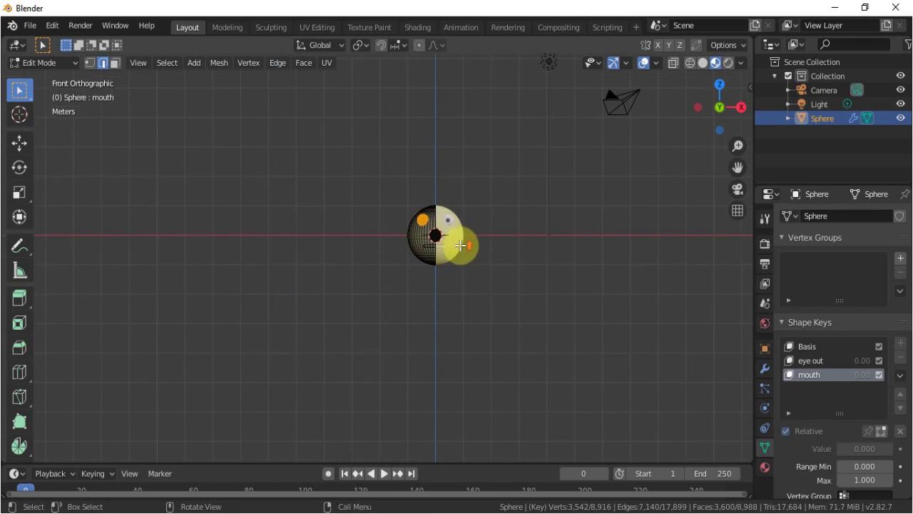
scroll(561, 237, up, 5)
shift+middle_drag(561, 237, 397, 303)
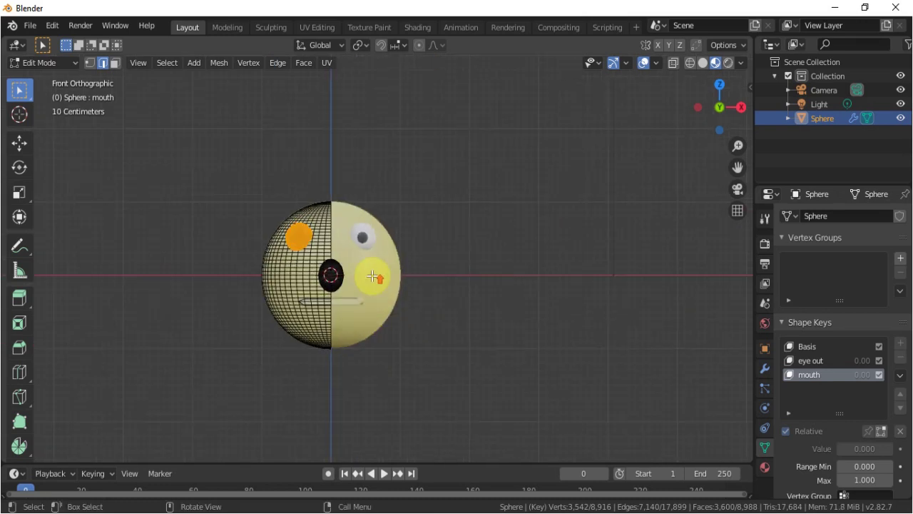
scroll(547, 249, up, 5)
scroll(546, 249, down, 1)
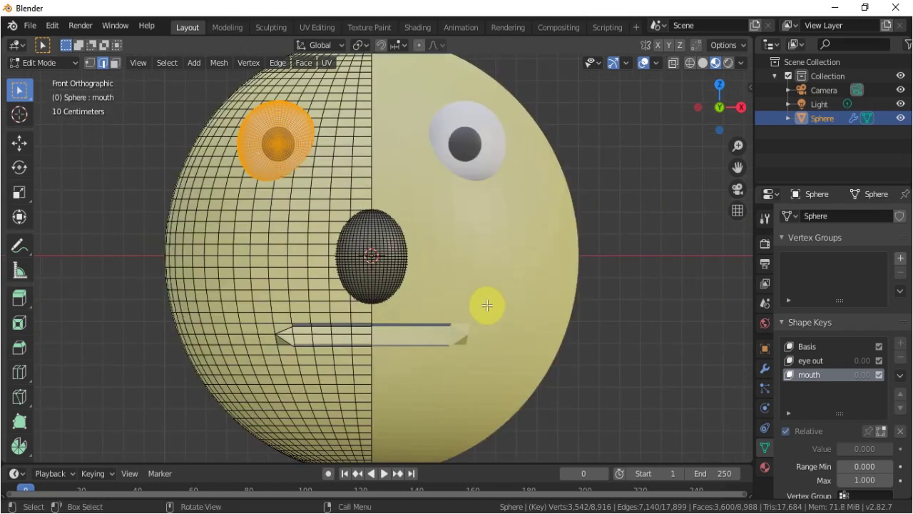
key(shift+a)
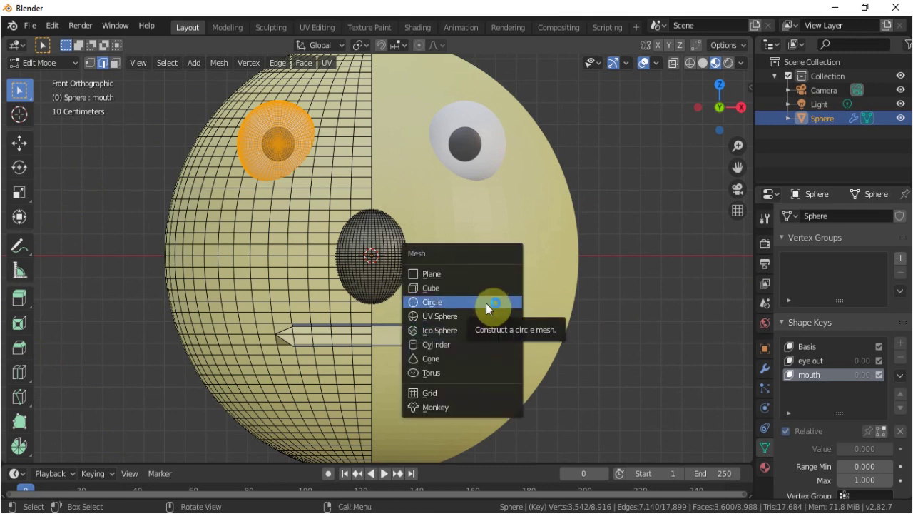
click(494, 318)
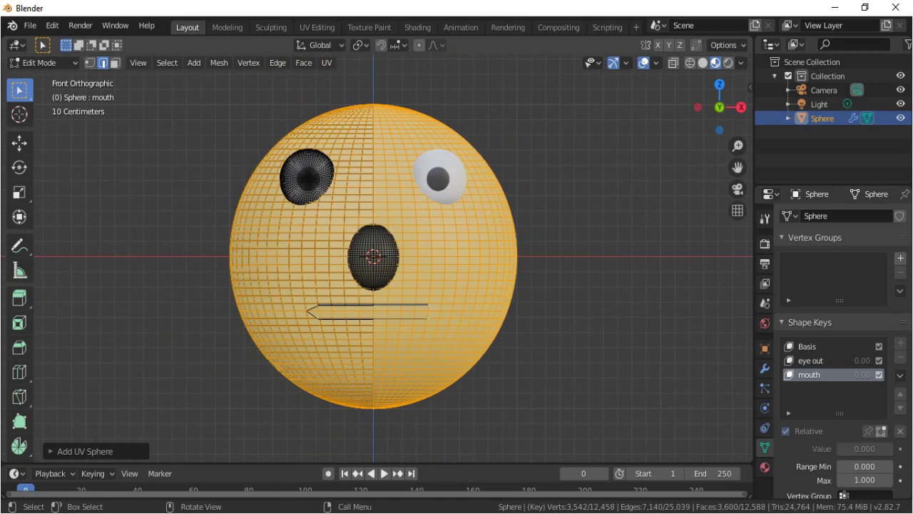
key(s)
click(521, 317)
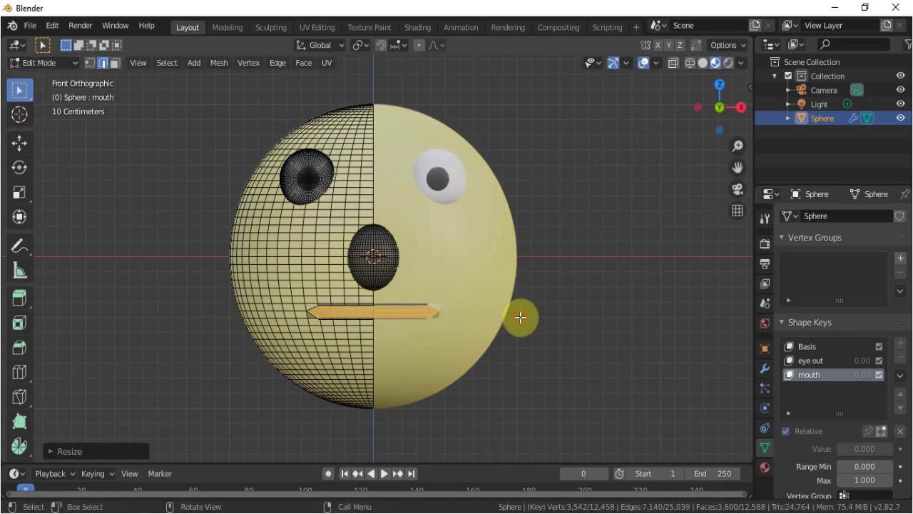
click(764, 467)
Create Material.002 with a red base colour for the mouth, then return to Object Mode.
click(901, 215)
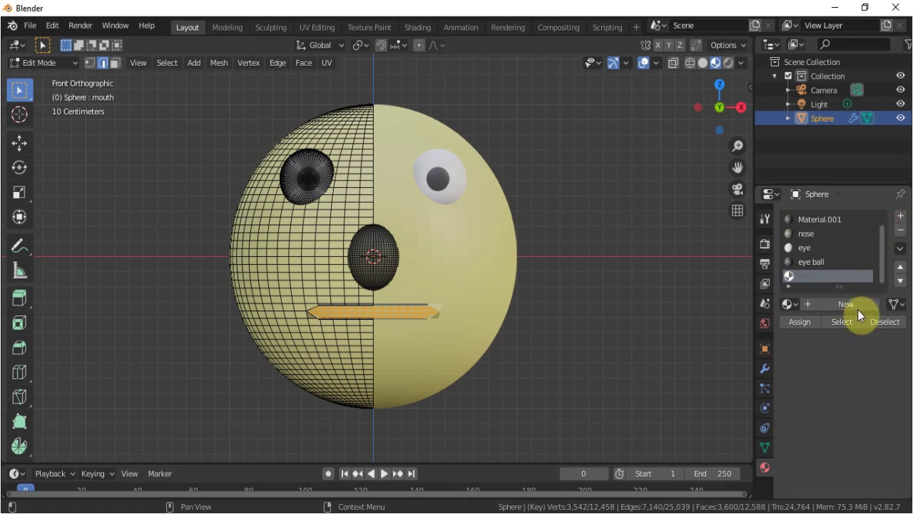
click(853, 305)
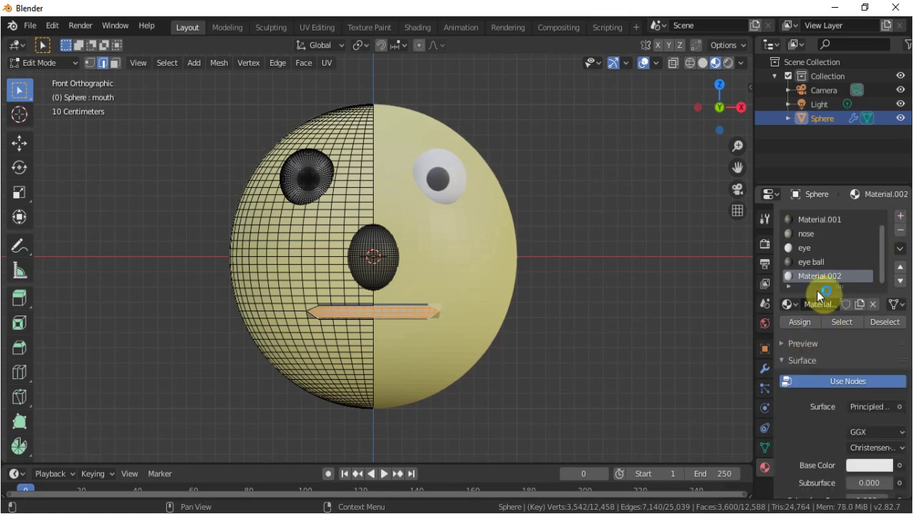
click(865, 464)
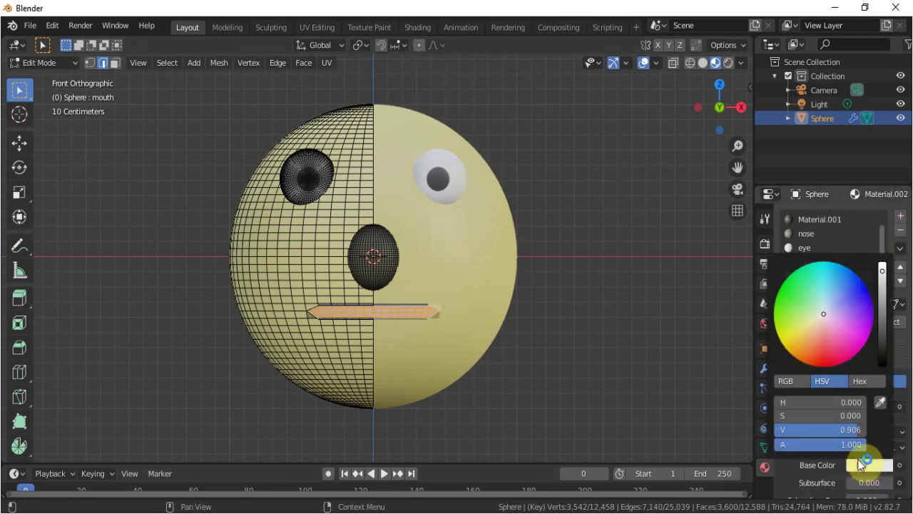
click(826, 357)
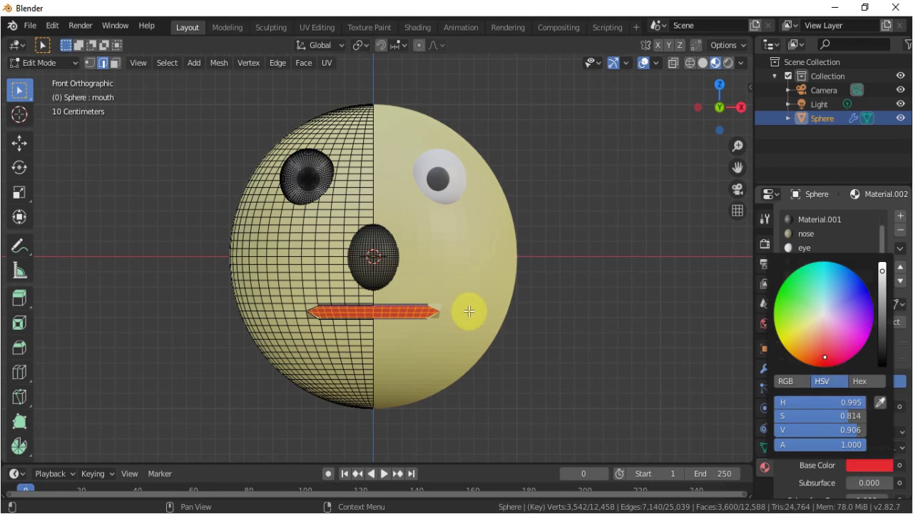
key(Tab)
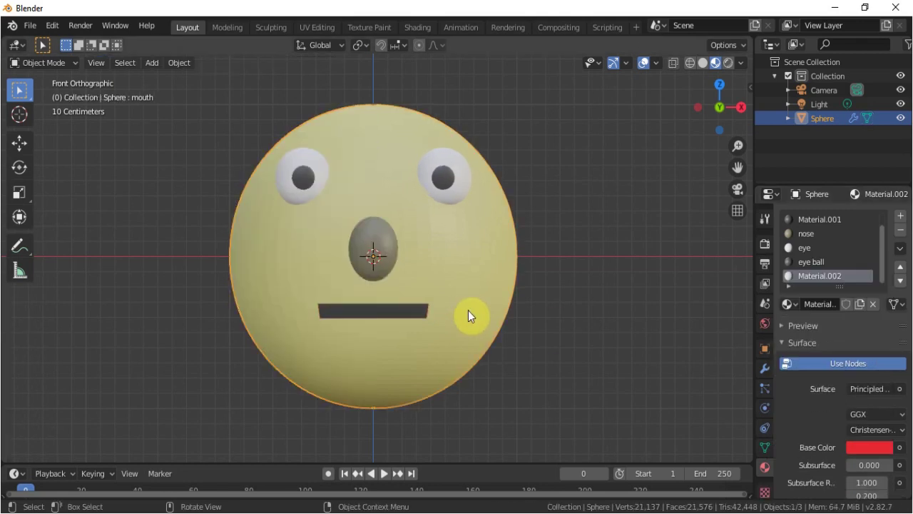
Show the Object Data Properties and drag the mouth shape key's Value to preview it.
click(764, 448)
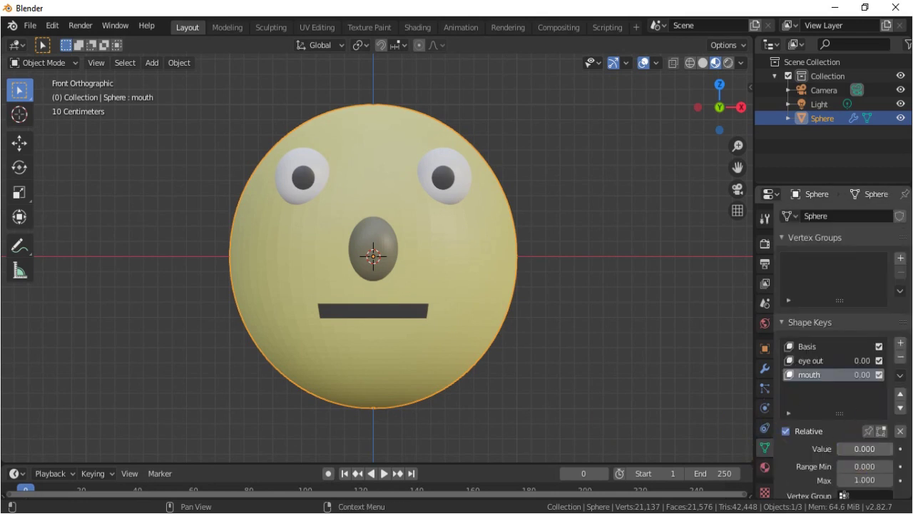
mouse_move(853, 451)
mouse_down()
mouse_move(890, 451)
mouse_move(842, 448)
mouse_move(890, 449)
mouse_move(842, 449)
mouse_up()
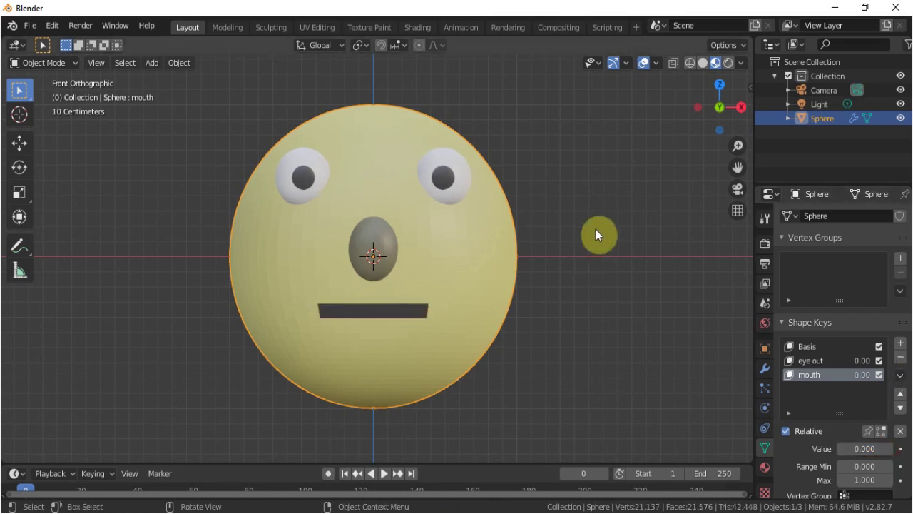